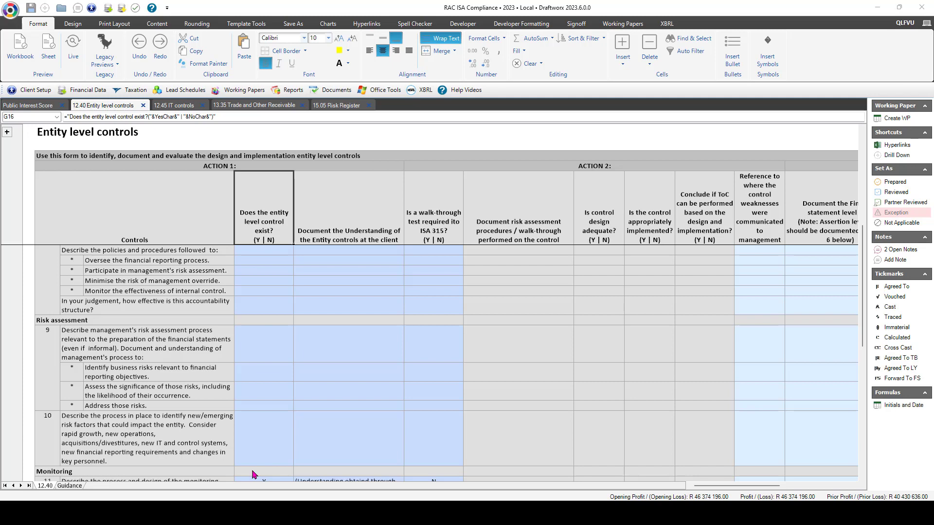
Step: Review controls 11 and 12 in the Monitoring section and whether each requires a walk-through test under ISA 315
{"action": "left_click", "coordinate": [98, 474]}
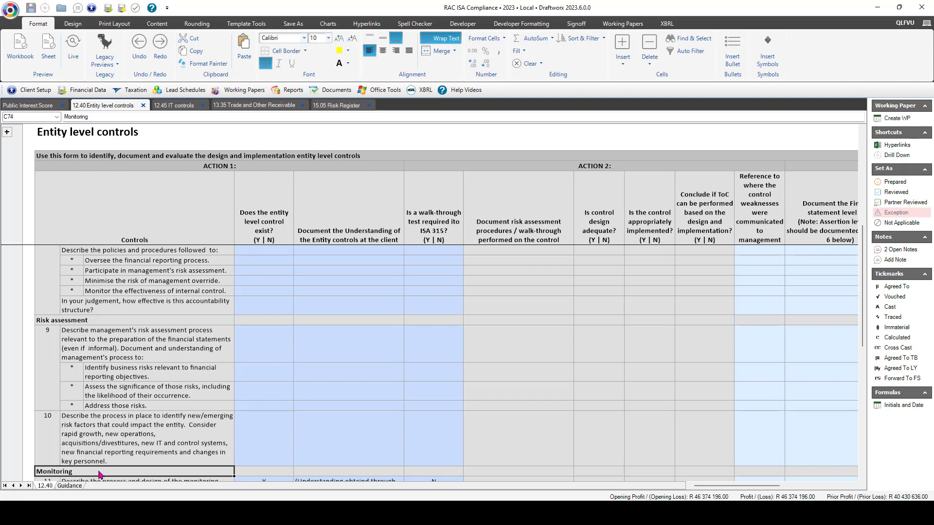
{"action": "key", "text": "Down"}
{"action": "key", "text": "Down"}
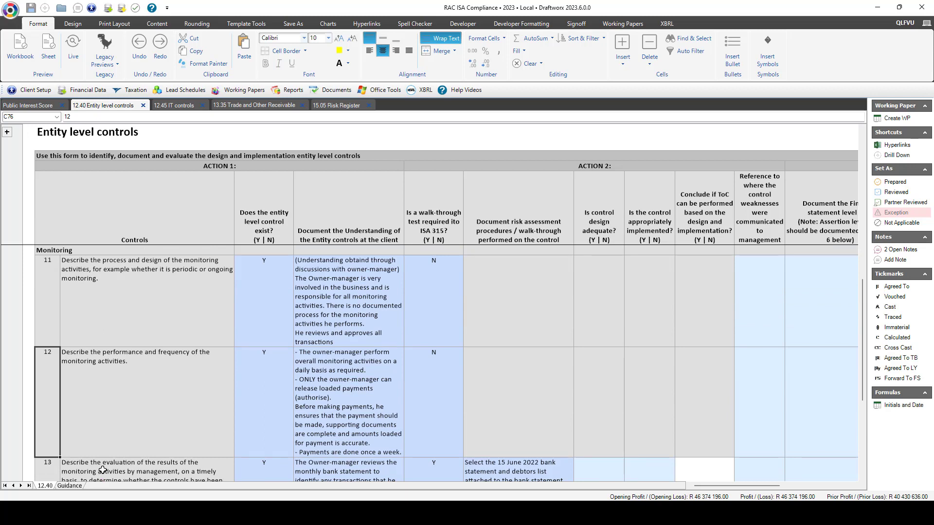
{"action": "left_click", "coordinate": [73, 251]}
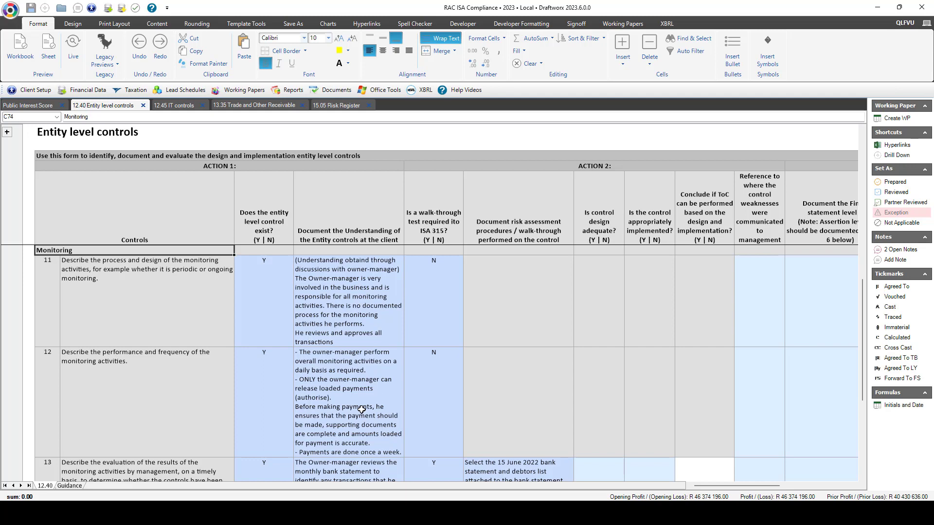
{"action": "left_click", "coordinate": [428, 198]}
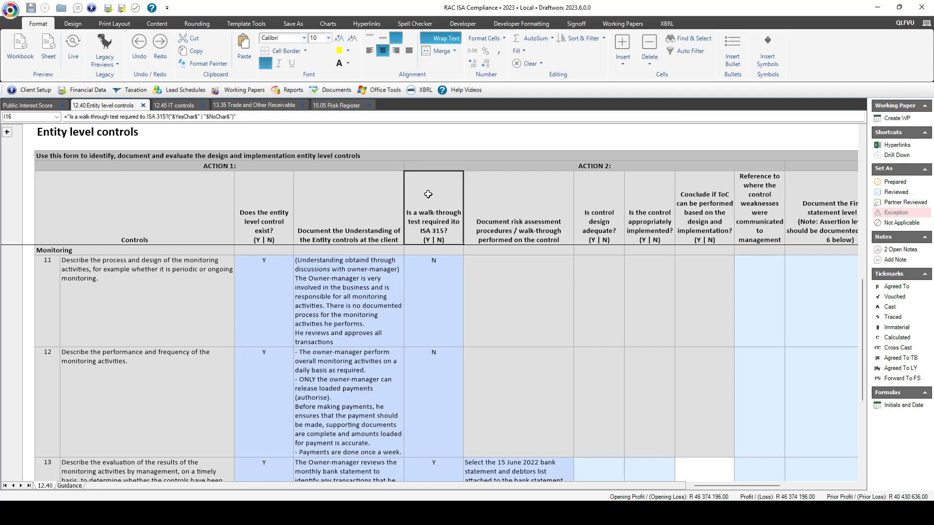
{"action": "left_click", "coordinate": [436, 301]}
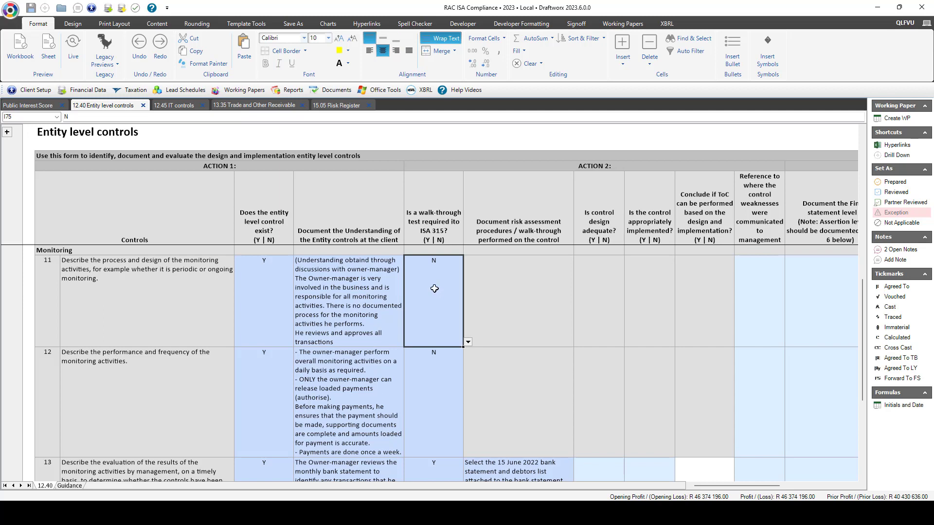
{"action": "left_click", "coordinate": [430, 395]}
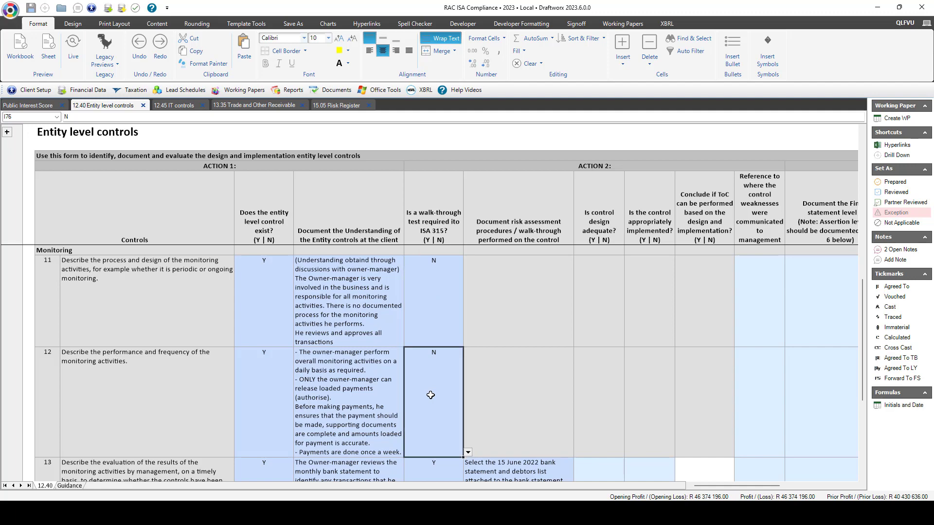
Step: Answer Y for control 13 on both adequate control design and appropriate implementation, and inspect its ToC conclusion
{"action": "key", "text": "Down"}
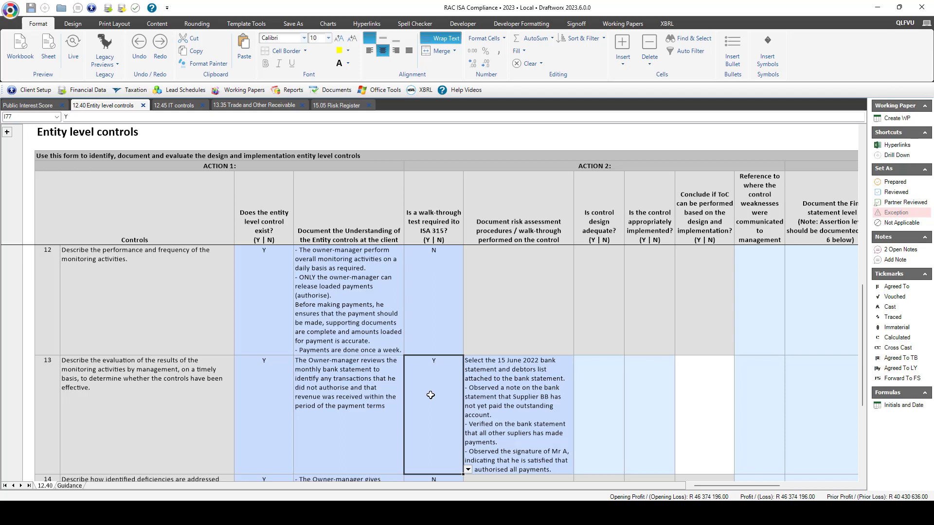
{"action": "key", "text": "Right"}
{"action": "key", "text": "Right"}
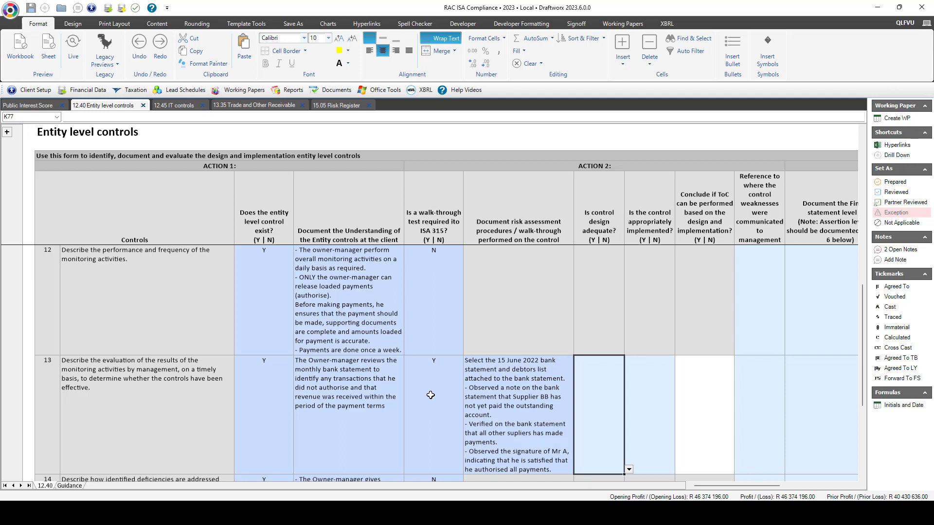
{"action": "type", "text": "y"}
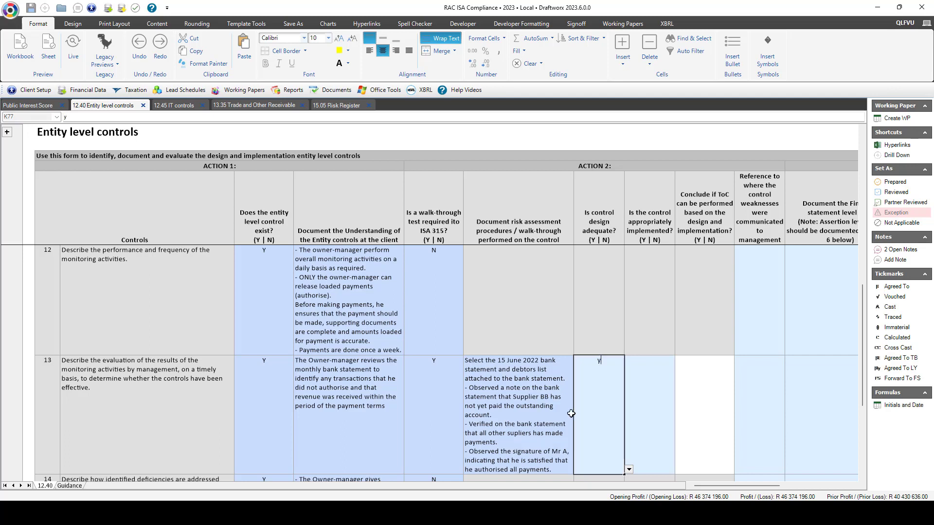
{"action": "left_click", "coordinate": [653, 393]}
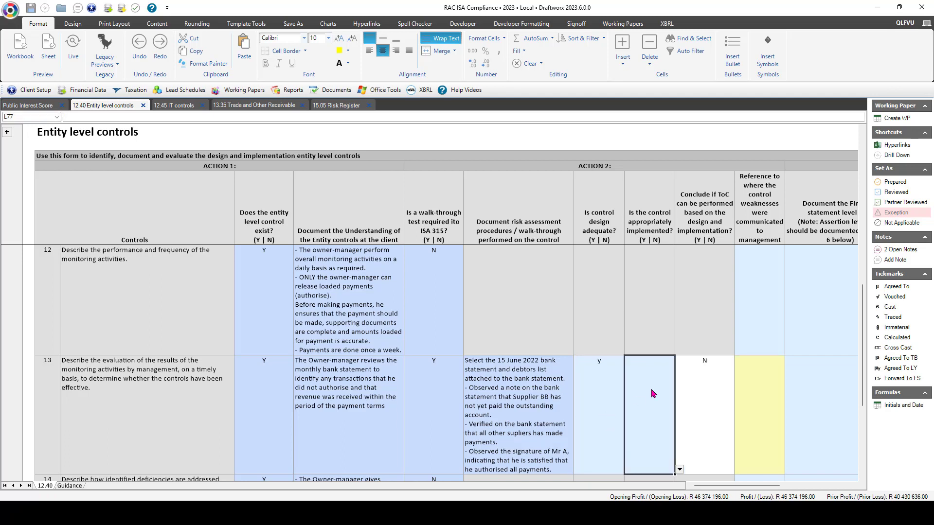
{"action": "type", "text": "y"}
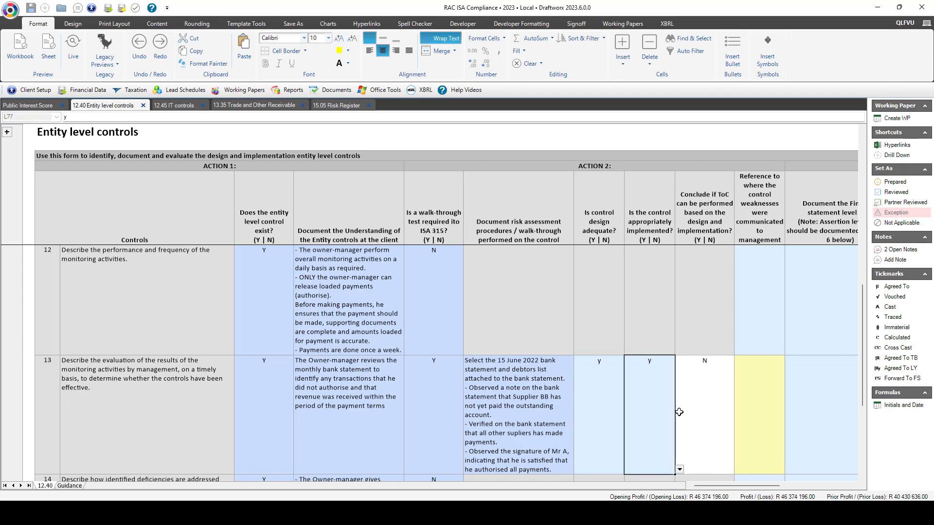
{"action": "left_click", "coordinate": [699, 394]}
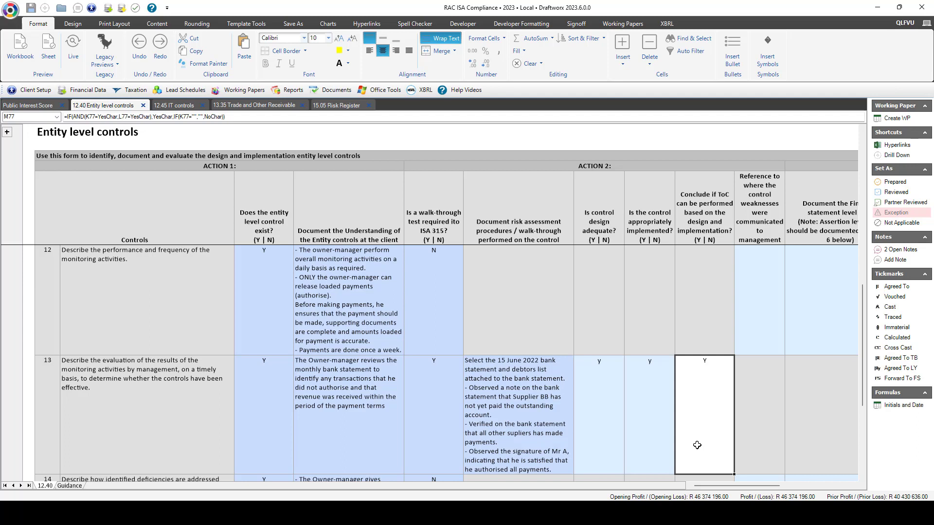
Step: Change control 13's appropriate implementation answer to N and enter 06.40 as the reference for communicating the control weakness to management
{"action": "left_click", "coordinate": [646, 422]}
{"action": "type", "text": "n"}
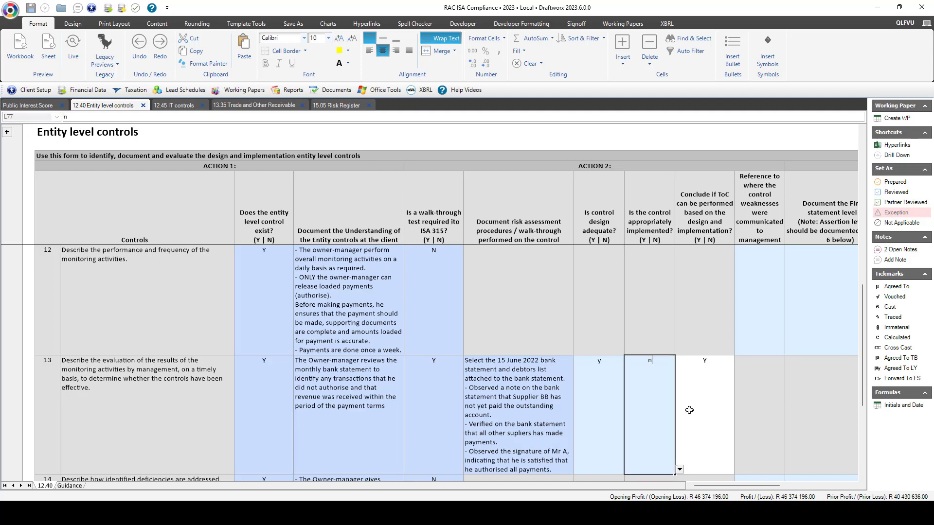
{"action": "left_click", "coordinate": [702, 426]}
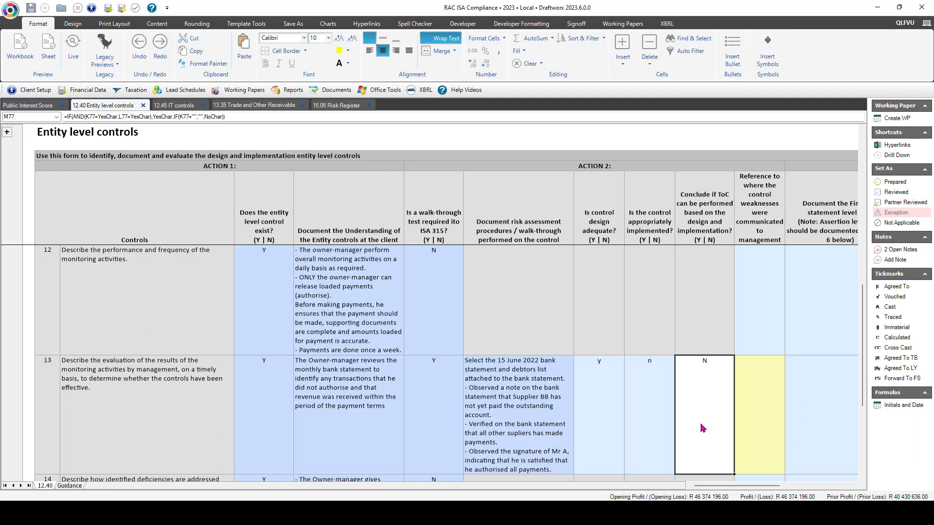
{"action": "left_click", "coordinate": [762, 431]}
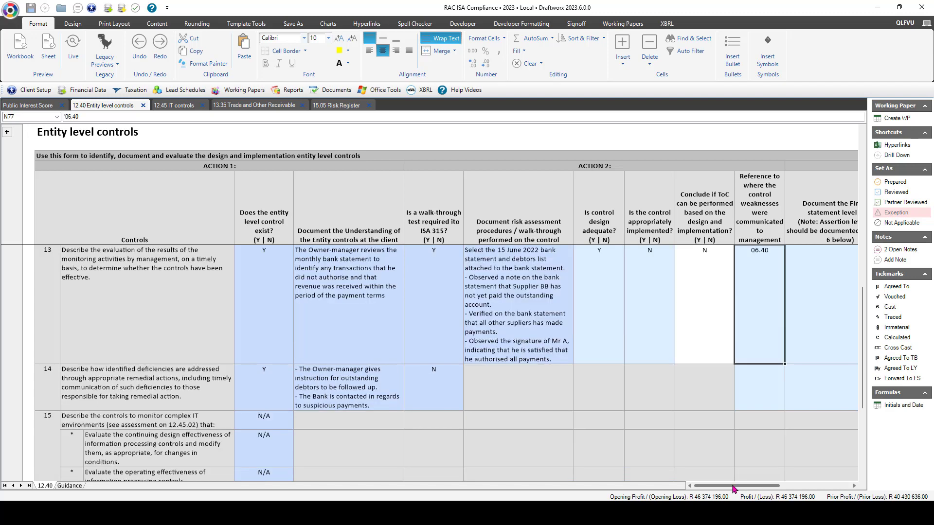
Step: Document "Risk 1" as control 13's financial statement level risk and mark it Y as a risk of material misstatement
{"action": "left_click_drag", "start_coordinate": [737, 488], "coordinate": [802, 497]}
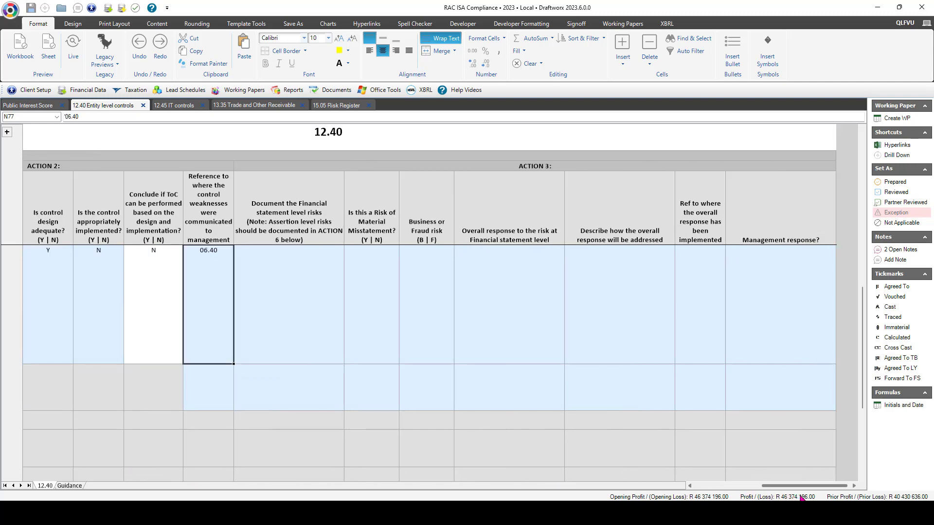
{"action": "left_click", "coordinate": [271, 278]}
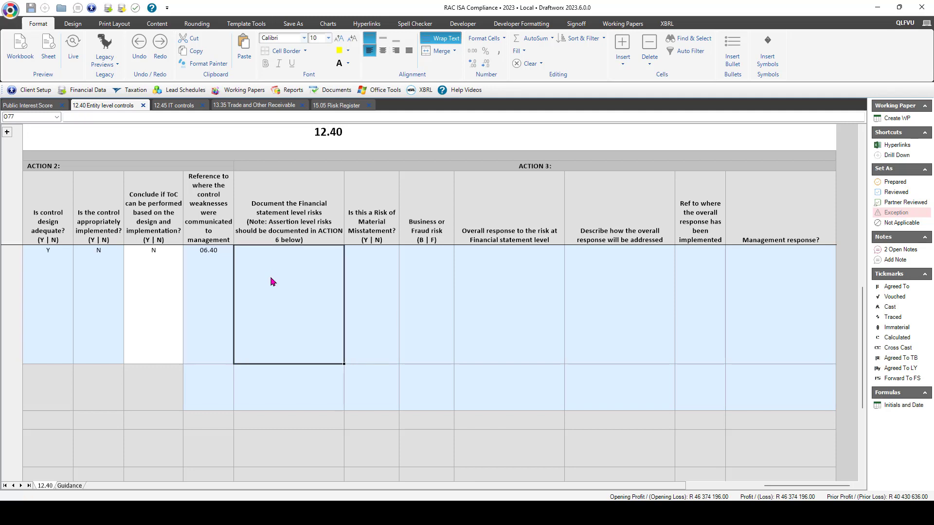
{"action": "type", "text": "R"}
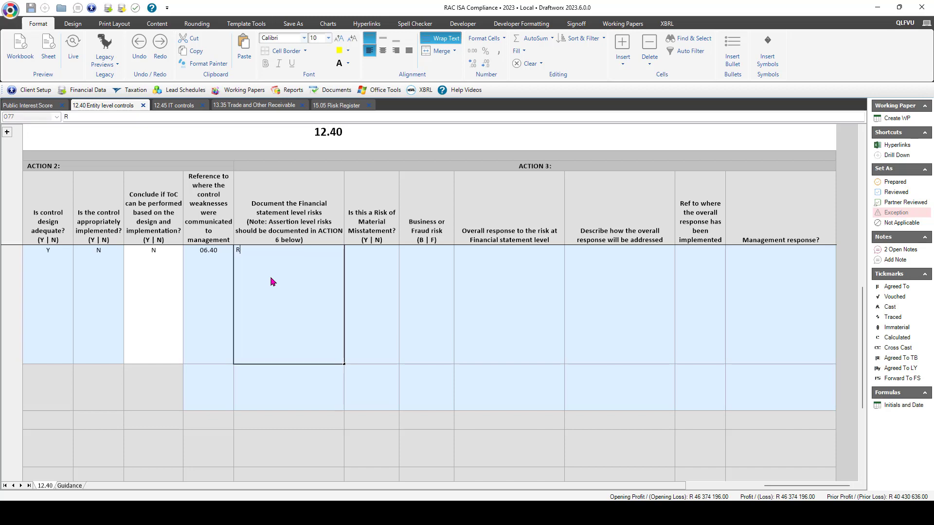
{"action": "type", "text": "isk 1"}
{"action": "left_click", "coordinate": [371, 266]}
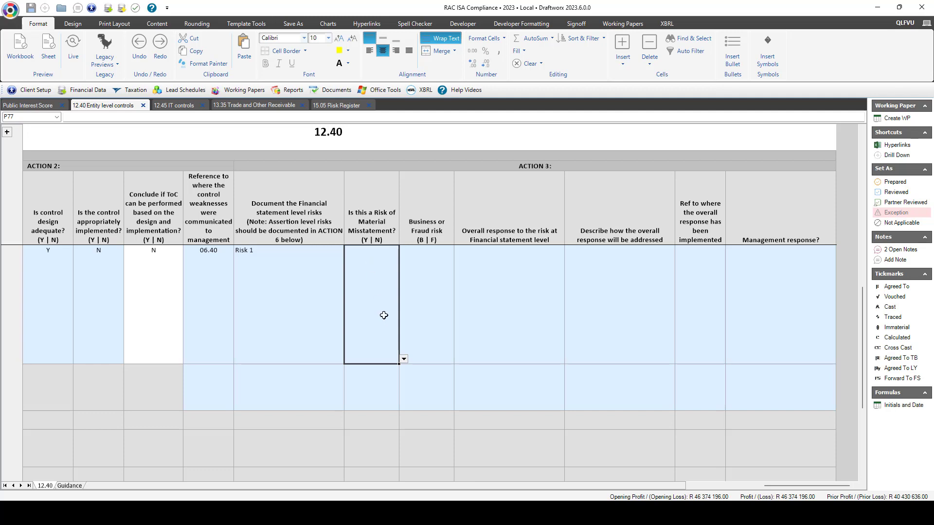
{"action": "left_click", "coordinate": [403, 359]}
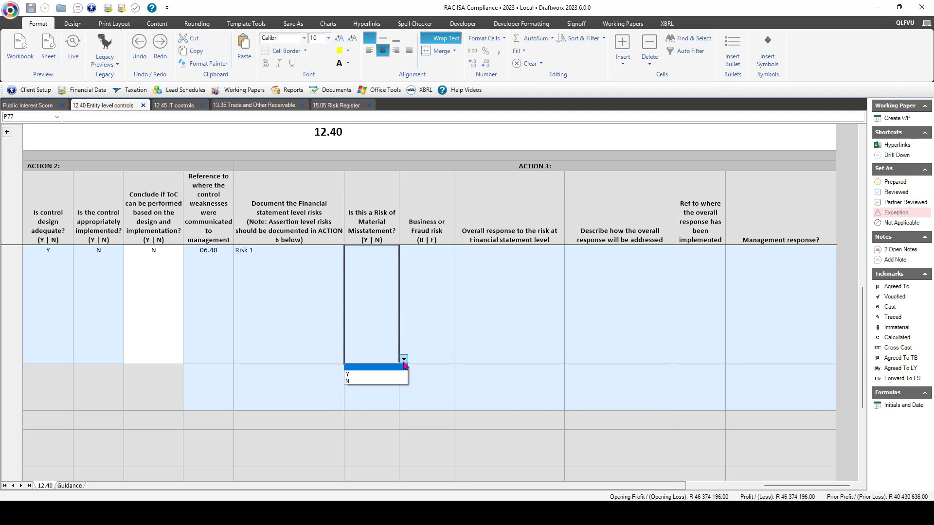
{"action": "left_click", "coordinate": [349, 374]}
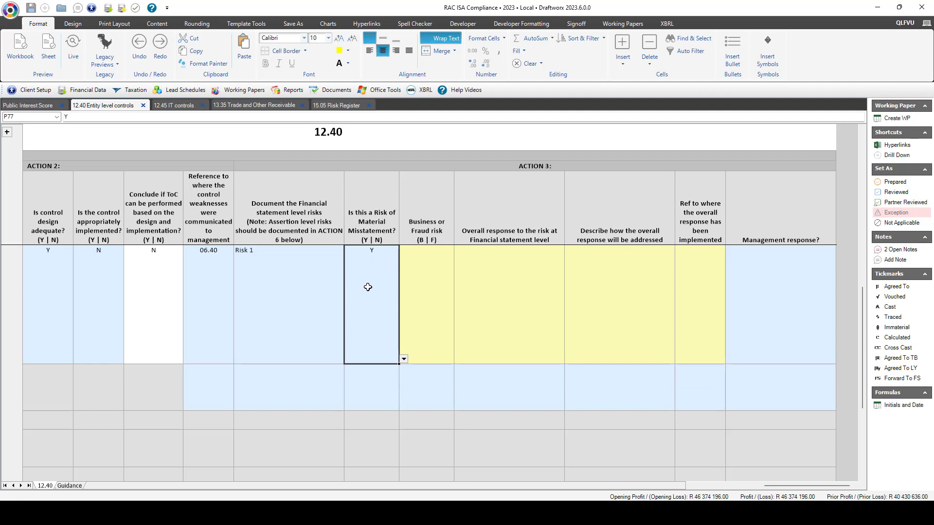
Step: Classify Risk 1 as B and choose "Assigning more experienced staff or those with special skills or using experts" as the overall response
{"action": "left_click", "coordinate": [427, 278]}
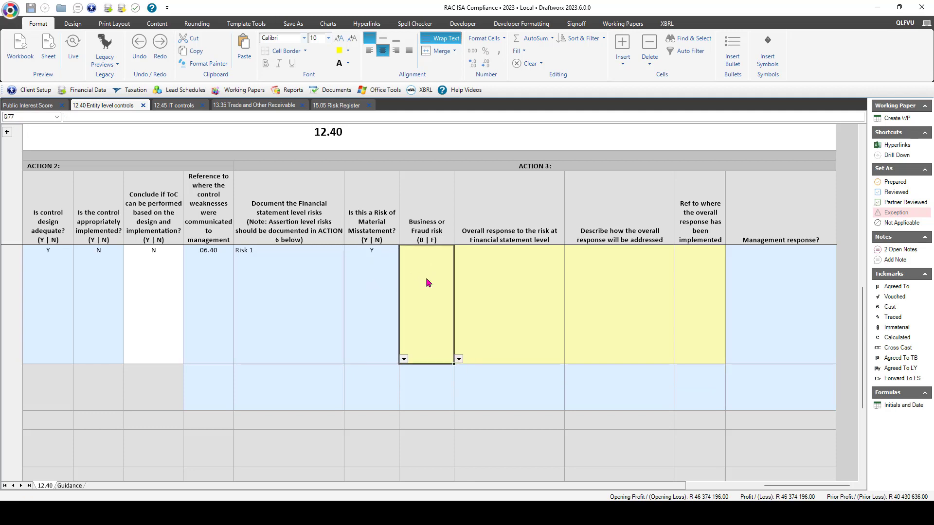
{"action": "type", "text": "B"}
{"action": "left_click", "coordinate": [532, 316]}
{"action": "left_click", "coordinate": [569, 360]}
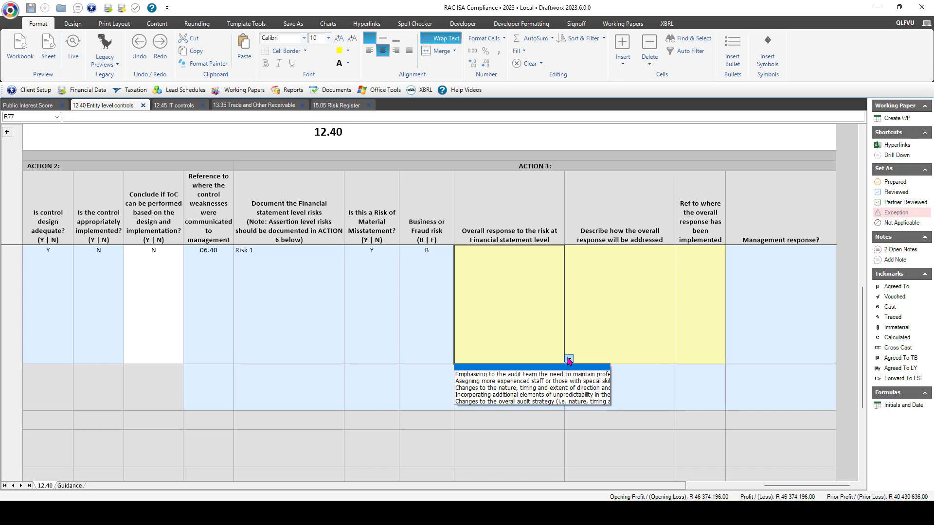
{"action": "left_click", "coordinate": [540, 385]}
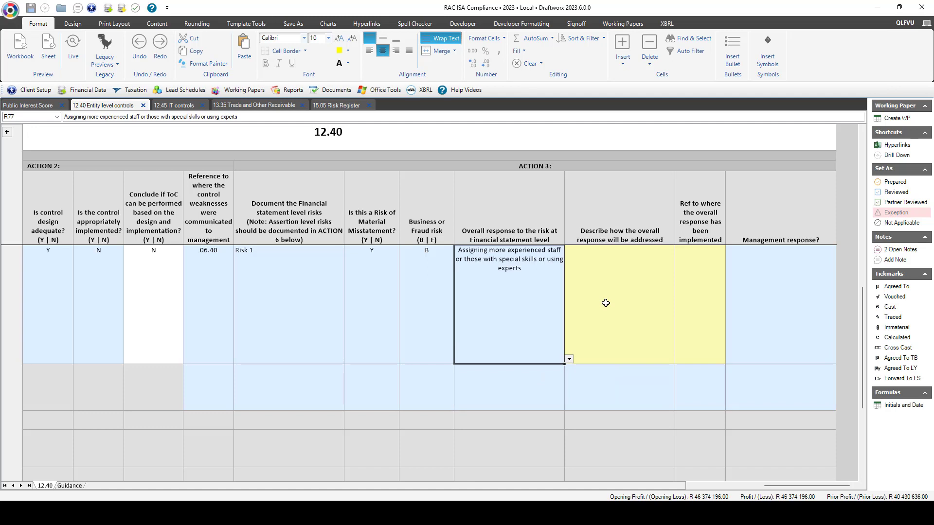
Step: Enter the placeholder text "ighwifjadka';" for how Risk 1's overall response will be addressed and 17.05 as its implementation reference
{"action": "left_click", "coordinate": [606, 304]}
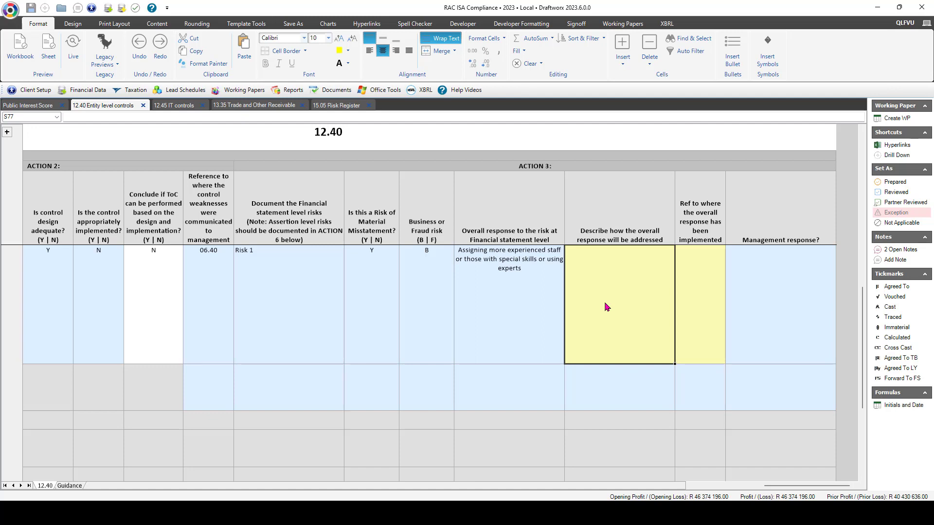
{"action": "type", "text": "ighwifjadka';"}
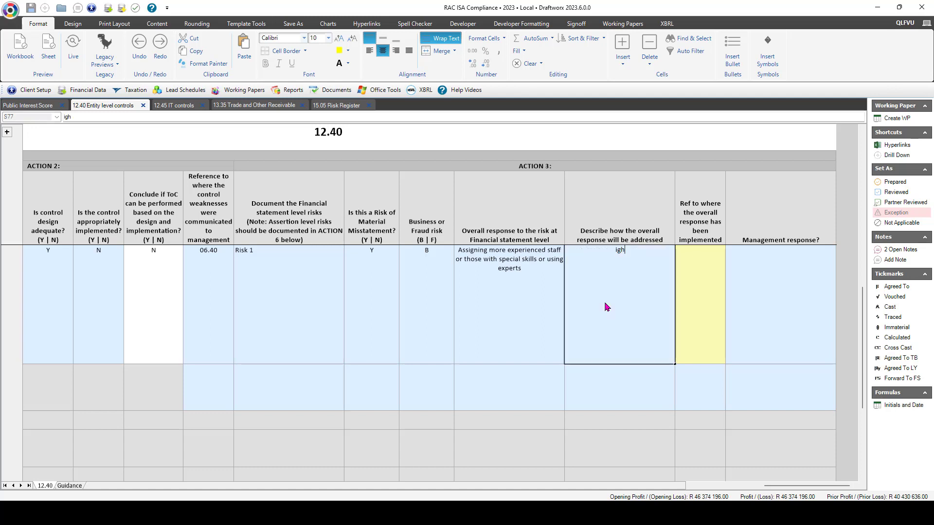
{"action": "left_click", "coordinate": [698, 292]}
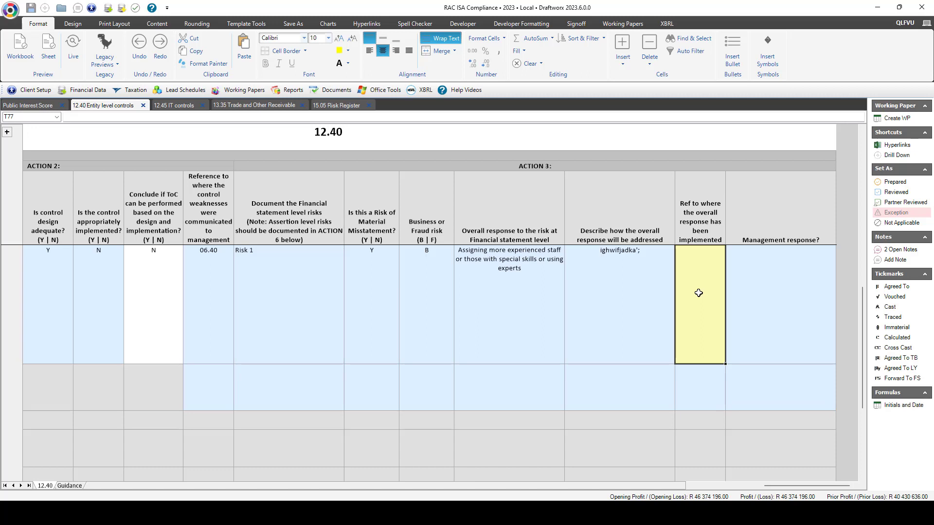
{"action": "type", "text": "'17"}
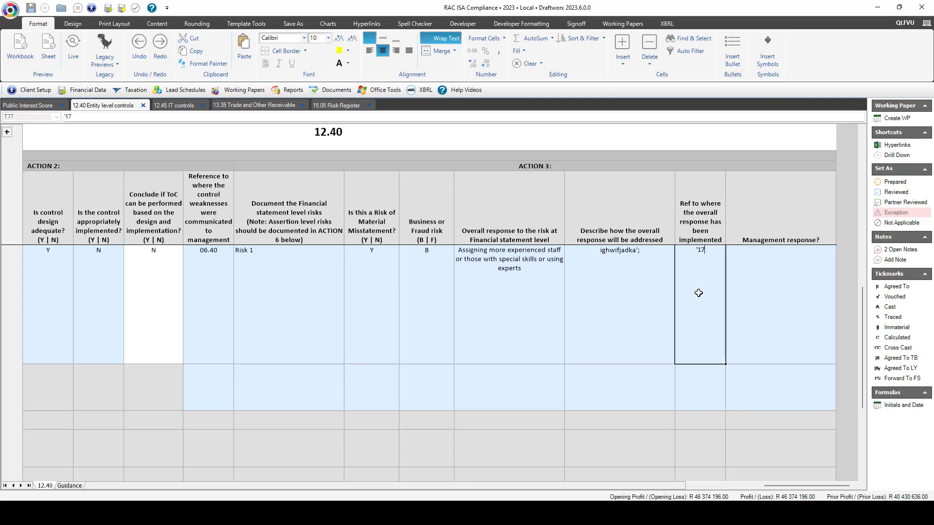
{"action": "type", "text": ".05"}
{"action": "left_click", "coordinate": [758, 292]}
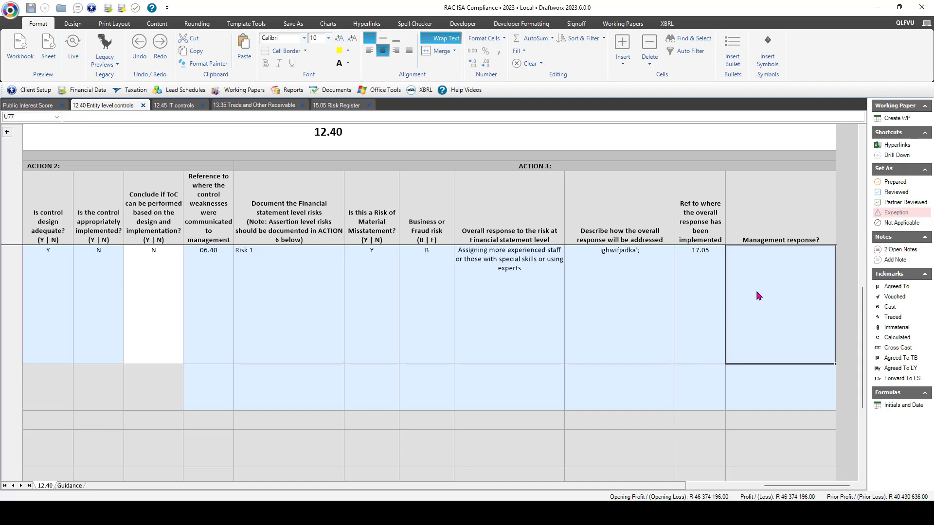
Step: Examine control 14, the N/A monitoring controls from 15 onward, and the form's remaining sections through ACTION 5
{"action": "key", "text": "Home"}
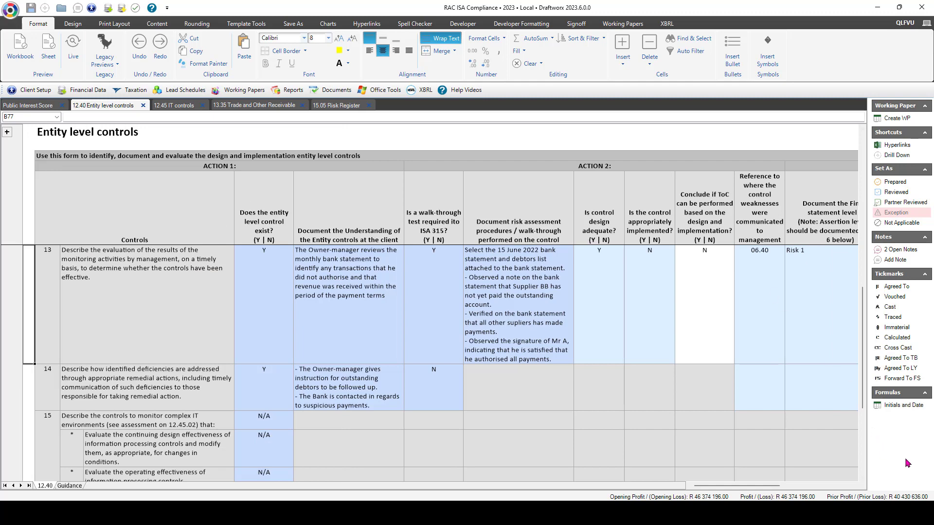
{"action": "left_click", "coordinate": [259, 393]}
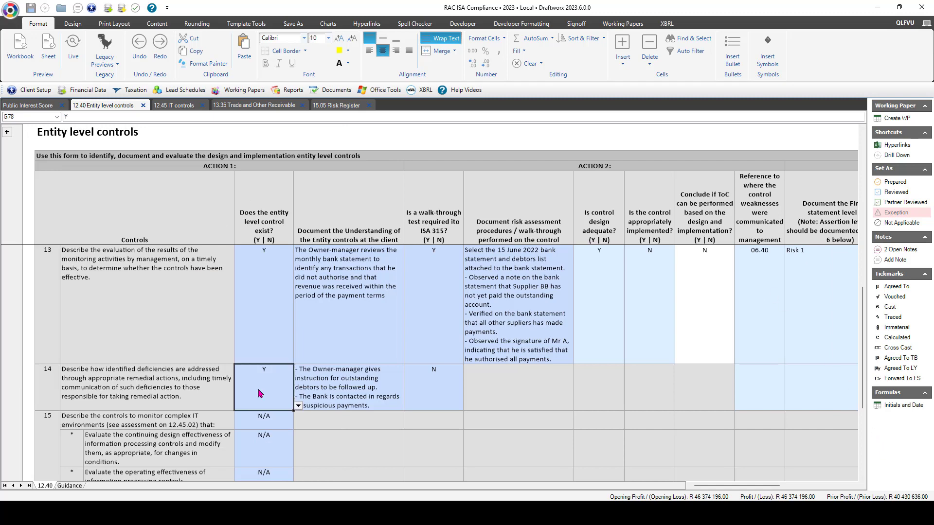
{"action": "scroll", "coordinate": [258, 392], "scroll_direction": "down", "scroll_amount": 1}
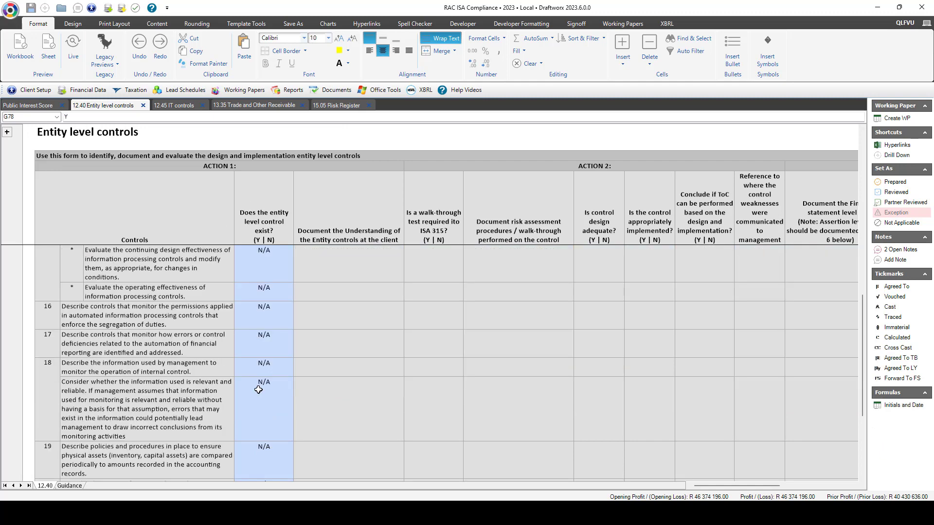
{"action": "left_click", "coordinate": [258, 260]}
{"action": "key", "text": "Up"}
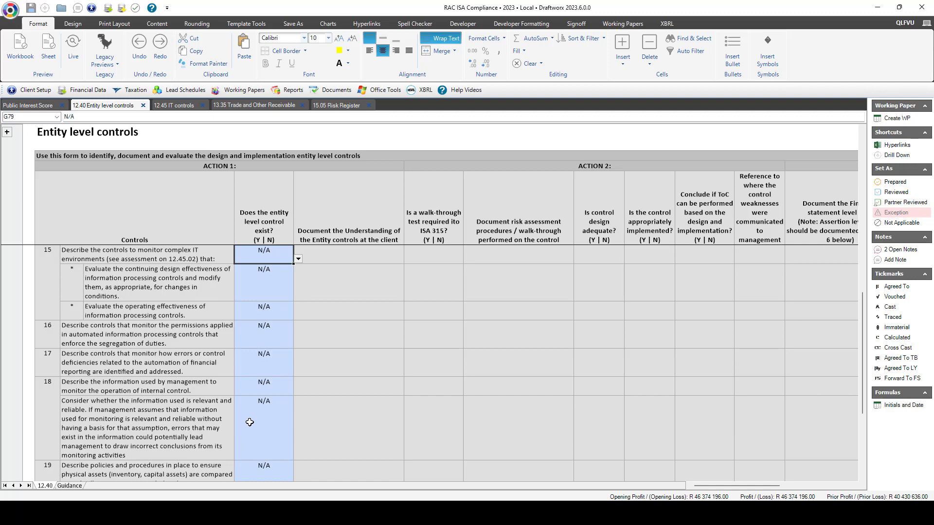
{"action": "scroll", "coordinate": [250, 422], "scroll_direction": "down", "scroll_amount": 5}
{"action": "scroll", "coordinate": [250, 422], "scroll_direction": "down", "scroll_amount": 4}
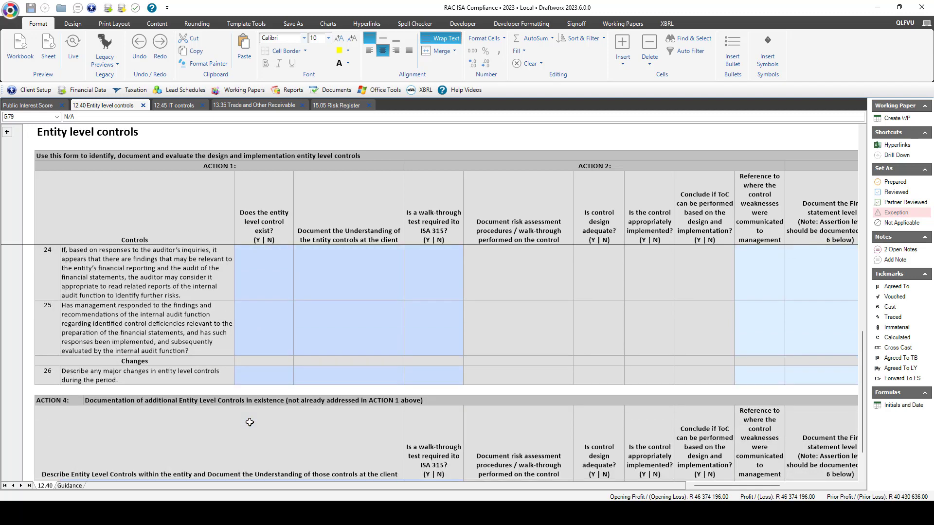
{"action": "scroll", "coordinate": [250, 422], "scroll_direction": "down", "scroll_amount": 3}
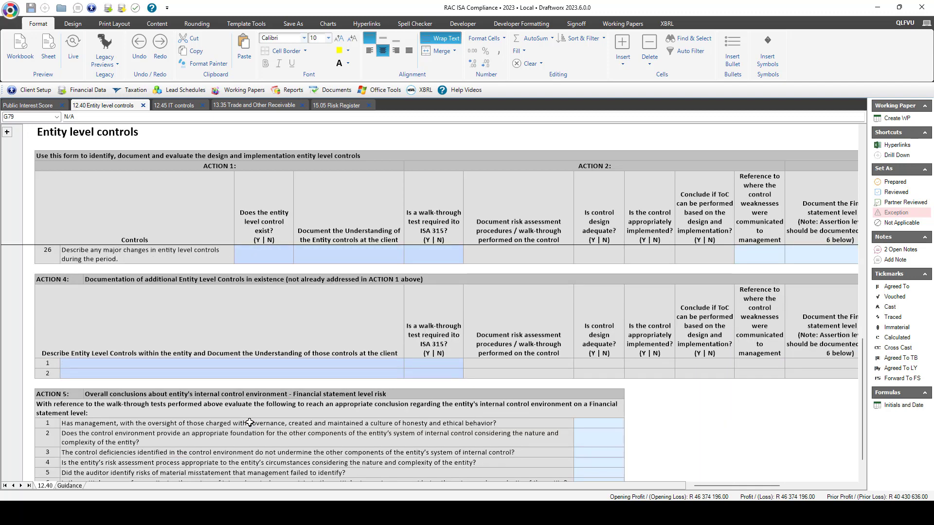
Step: Examine ACTION 5's overall conclusions on the internal control environment, going through questions 1 to 6 and their answers
{"action": "left_click", "coordinate": [43, 281]}
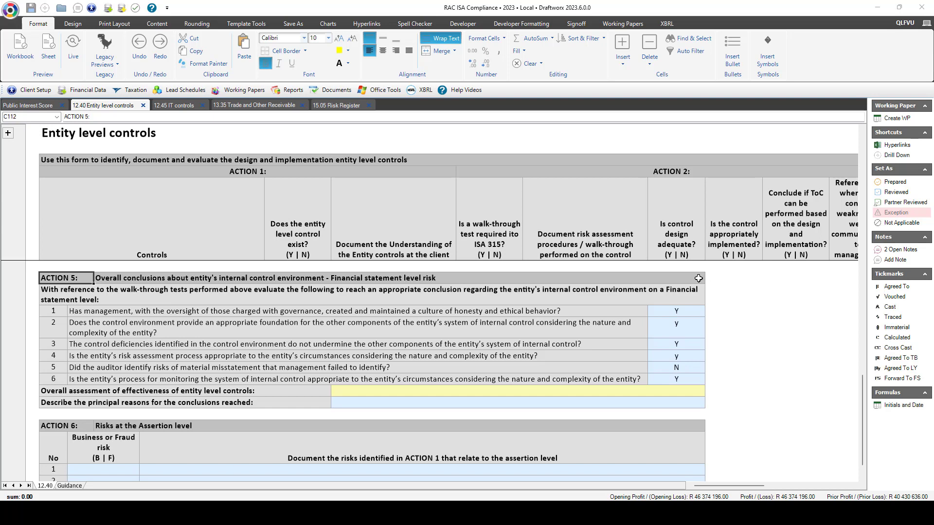
{"action": "left_click", "coordinate": [699, 278]}
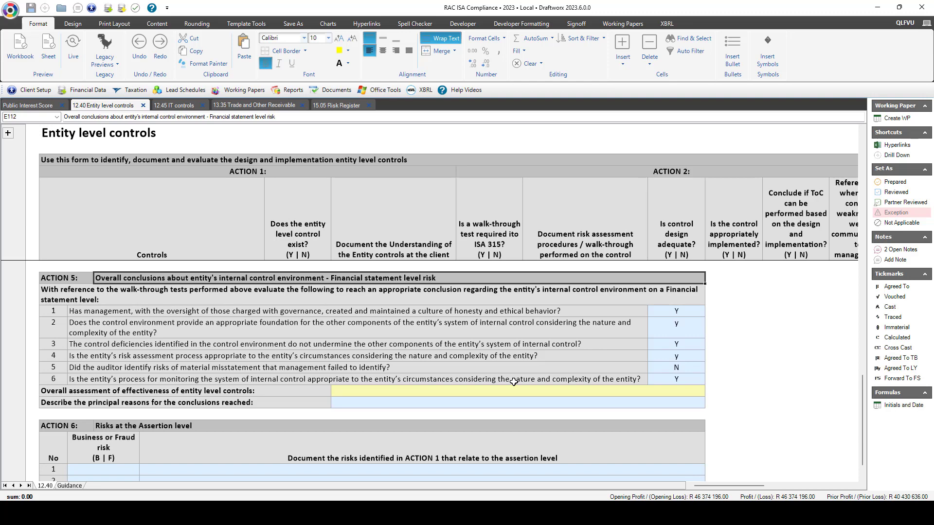
{"action": "left_click", "coordinate": [624, 311]}
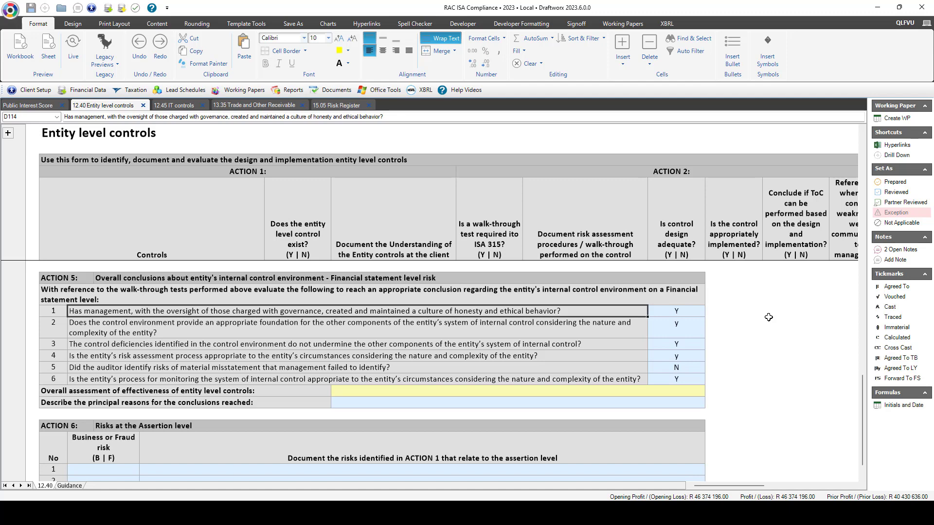
{"action": "left_click", "coordinate": [604, 328]}
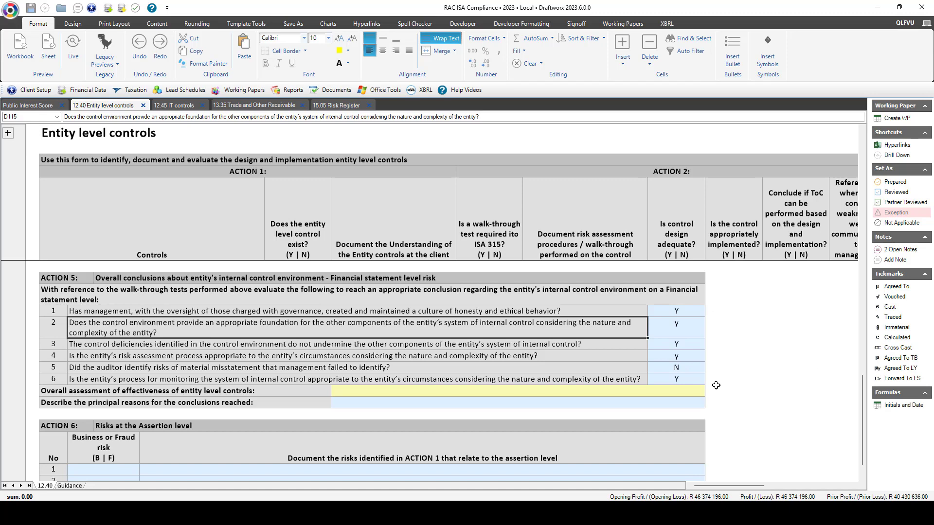
{"action": "left_click", "coordinate": [639, 350]}
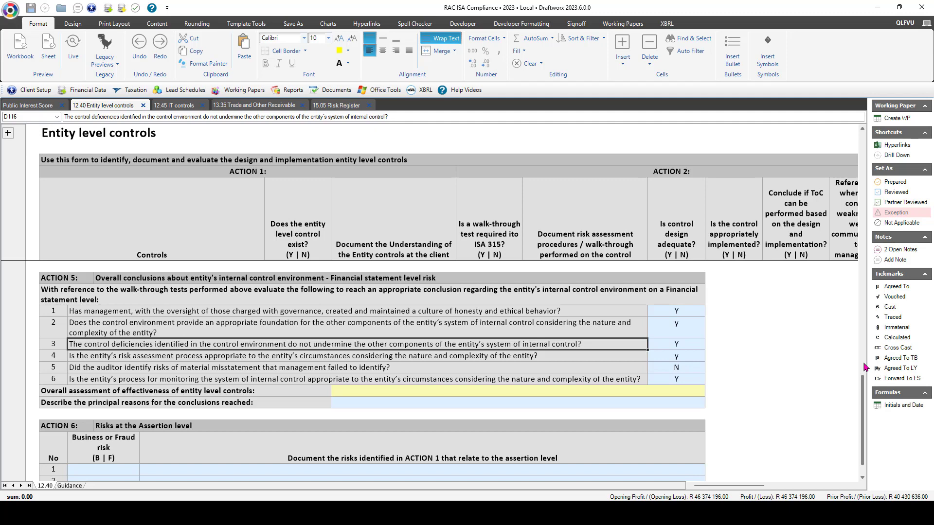
{"action": "left_click", "coordinate": [616, 356]}
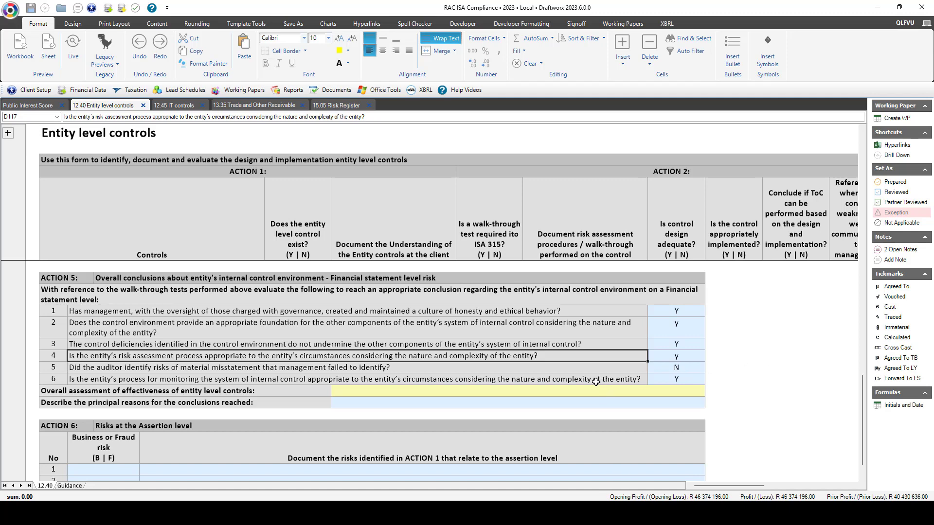
{"action": "left_click", "coordinate": [590, 368]}
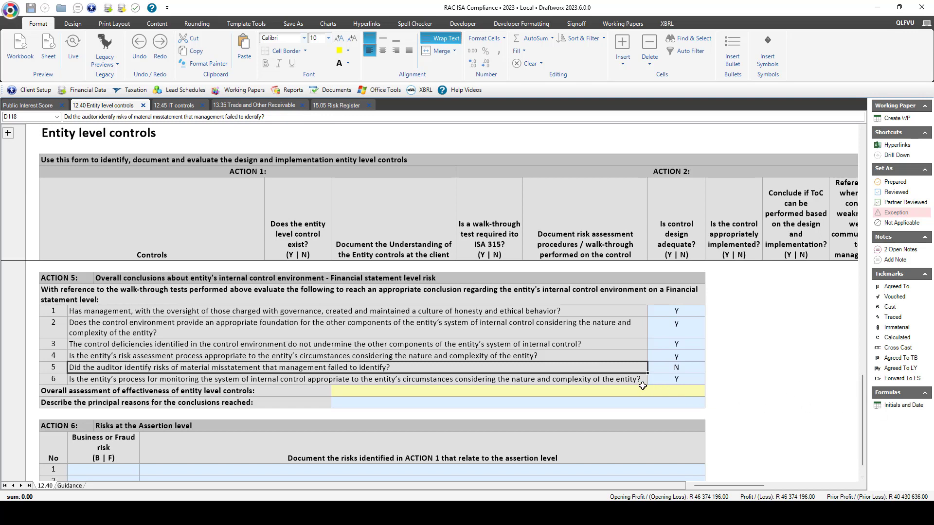
{"action": "left_click", "coordinate": [625, 379]}
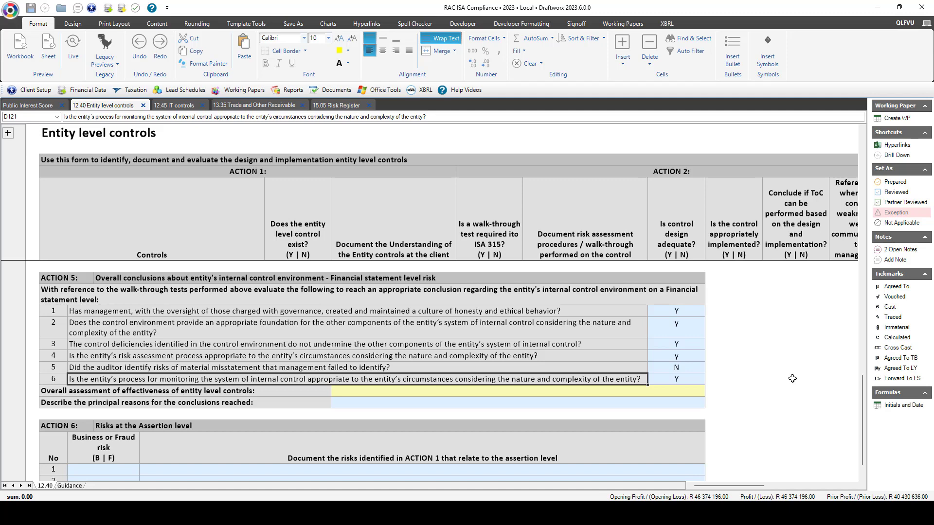
Step: Assess the overall effectiveness of entity level controls as Effective and enter "reason" as the principal reasons for the conclusions
{"action": "left_click", "coordinate": [687, 393]}
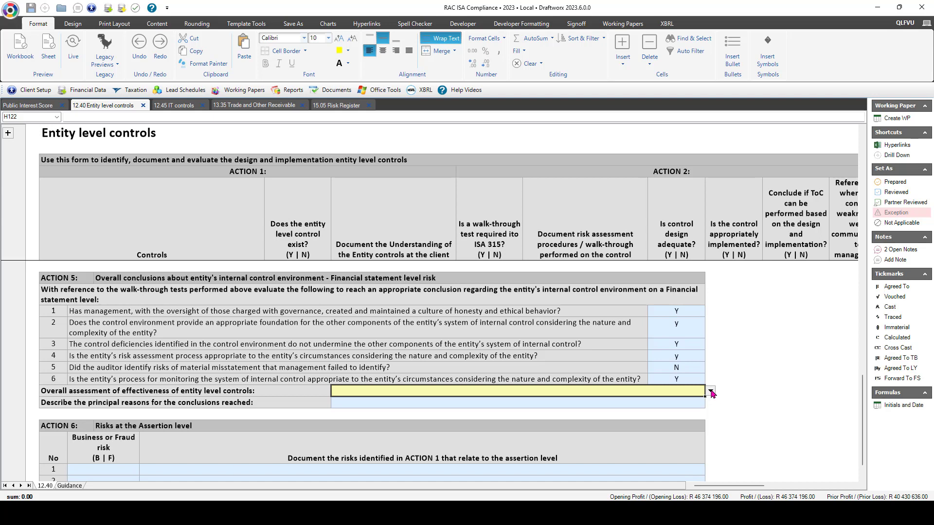
{"action": "left_click", "coordinate": [711, 392]}
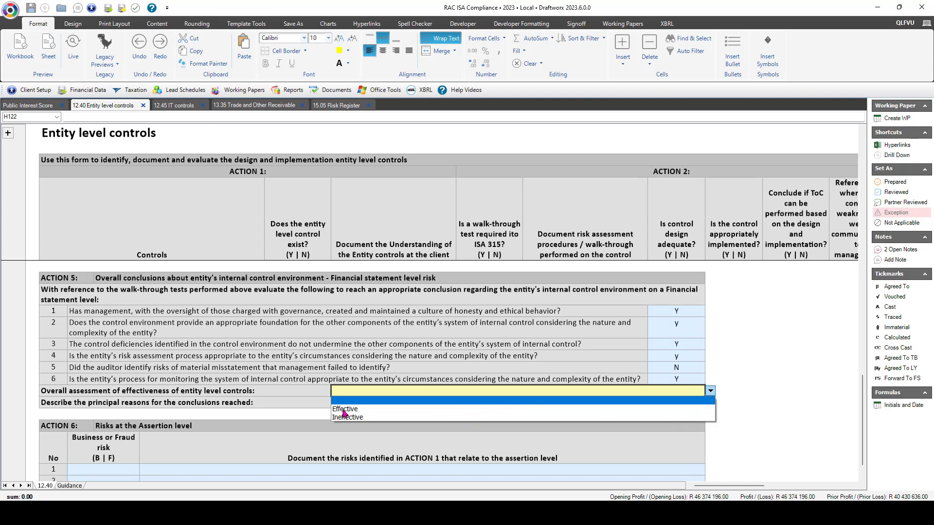
{"action": "left_click", "coordinate": [344, 411]}
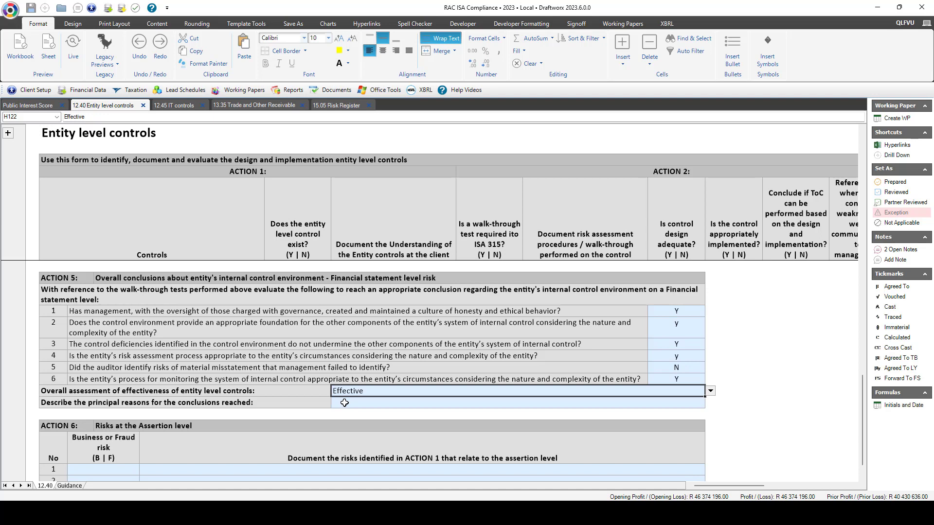
{"action": "left_click", "coordinate": [344, 402]}
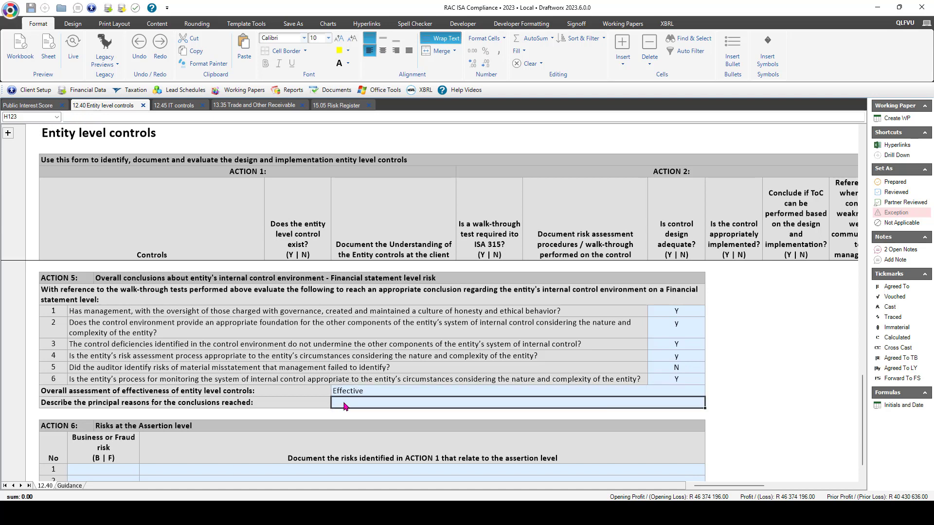
{"action": "type", "text": "reas"}
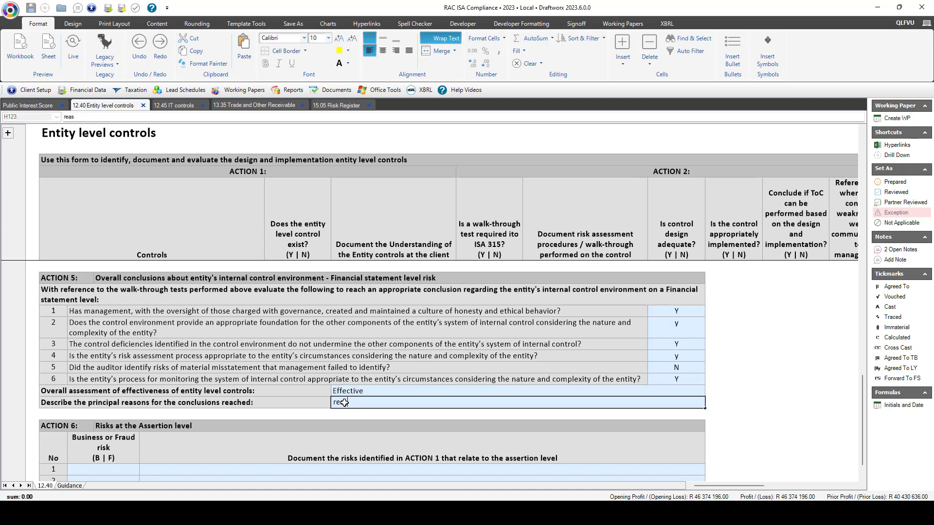
{"action": "type", "text": "on"}
{"action": "scroll", "coordinate": [456, 380], "scroll_direction": "down", "scroll_amount": 3}
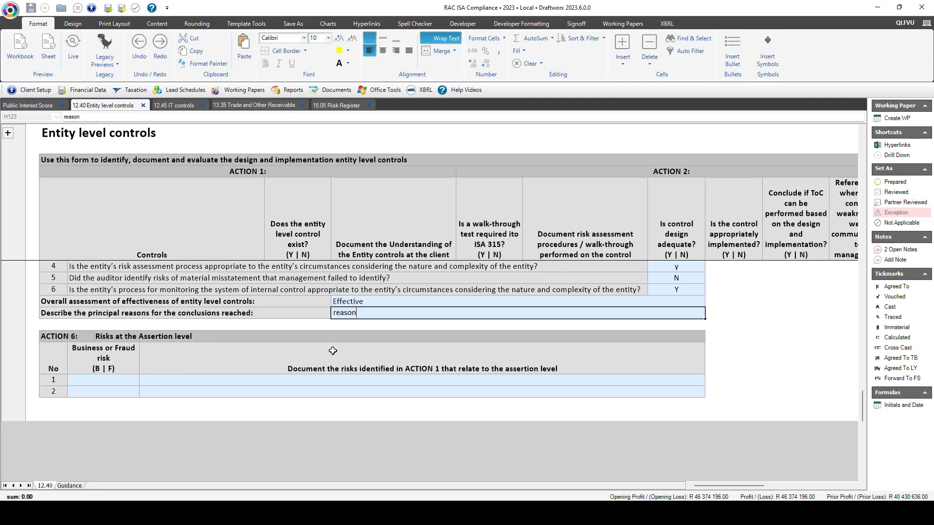
{"action": "left_click", "coordinate": [76, 337]}
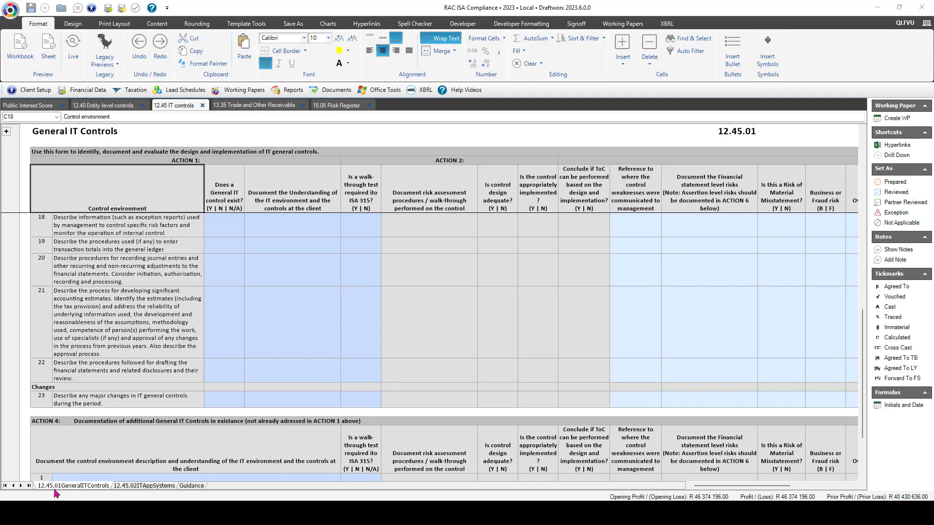
Step: Examine the 12.45.02 IT application systems sheet and the 12.45.01 General IT Controls form through the ACTION 5 financial reporting question
{"action": "left_click", "coordinate": [136, 487]}
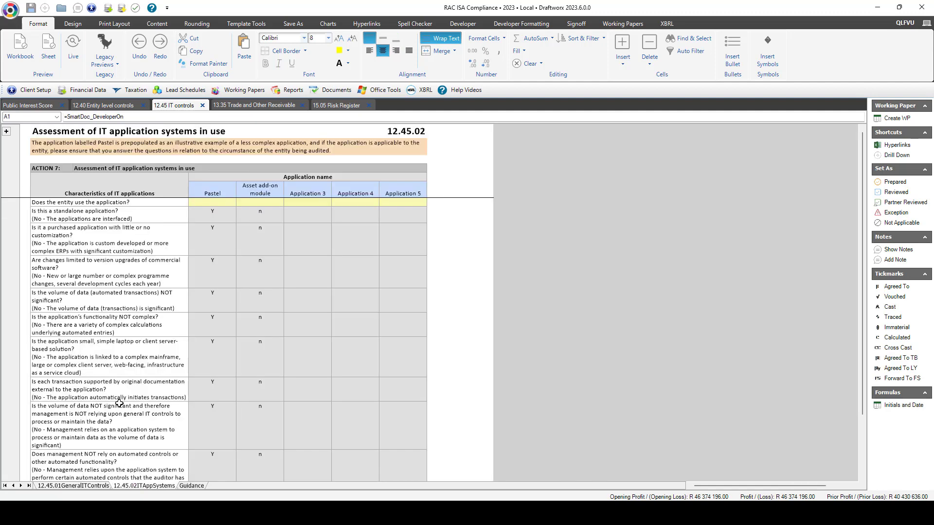
{"action": "left_click", "coordinate": [78, 486]}
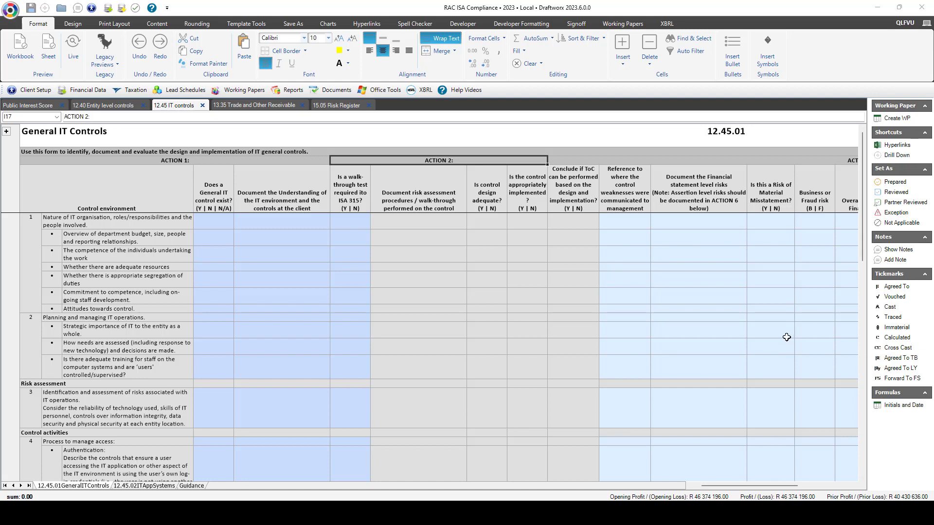
{"action": "scroll", "coordinate": [786, 337], "scroll_direction": "down", "scroll_amount": 15}
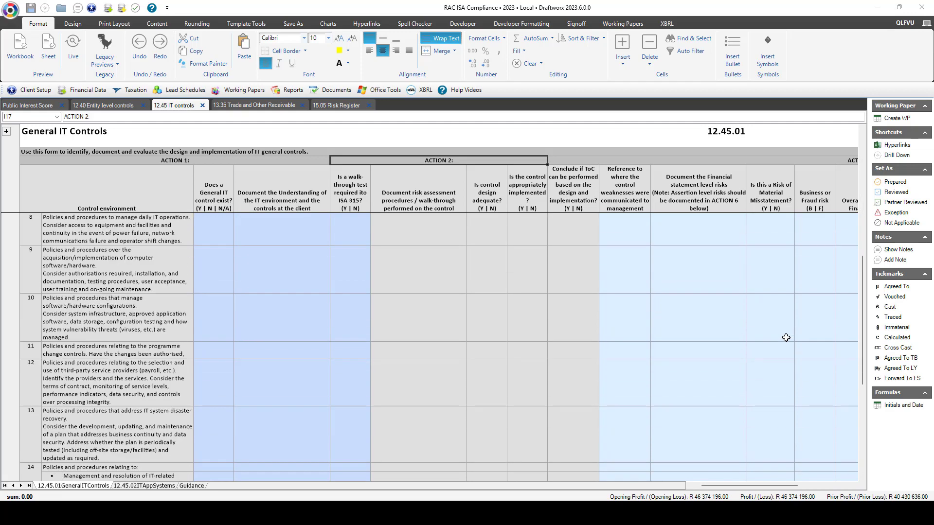
{"action": "scroll", "coordinate": [786, 337], "scroll_direction": "down", "scroll_amount": 3}
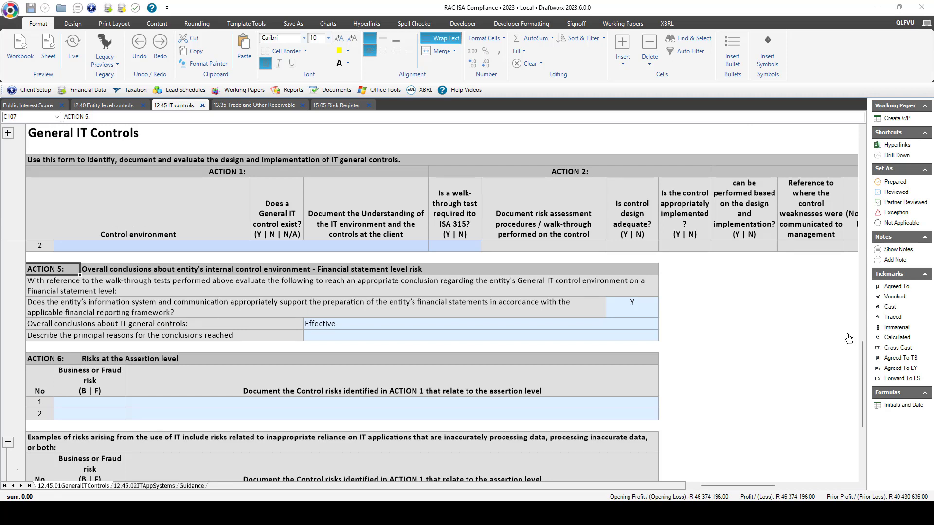
{"action": "left_click", "coordinate": [291, 303]}
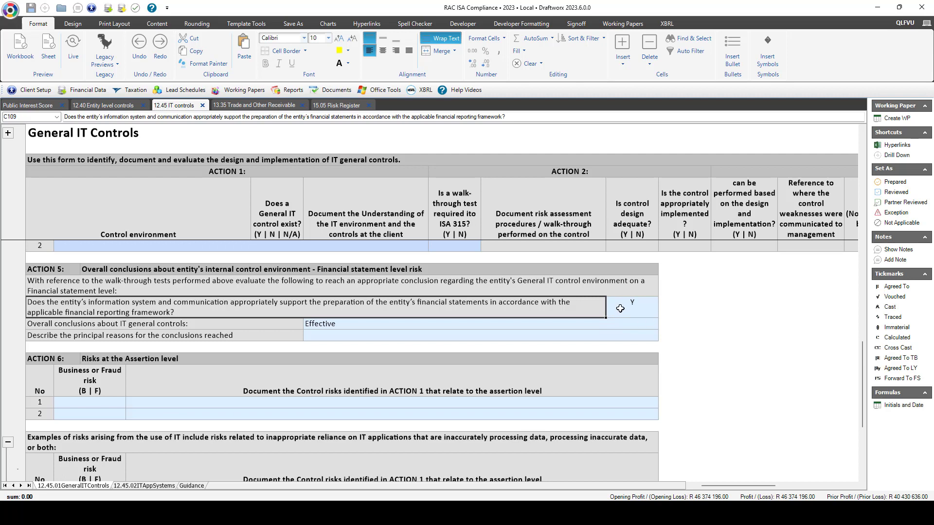
{"action": "left_click", "coordinate": [621, 307]}
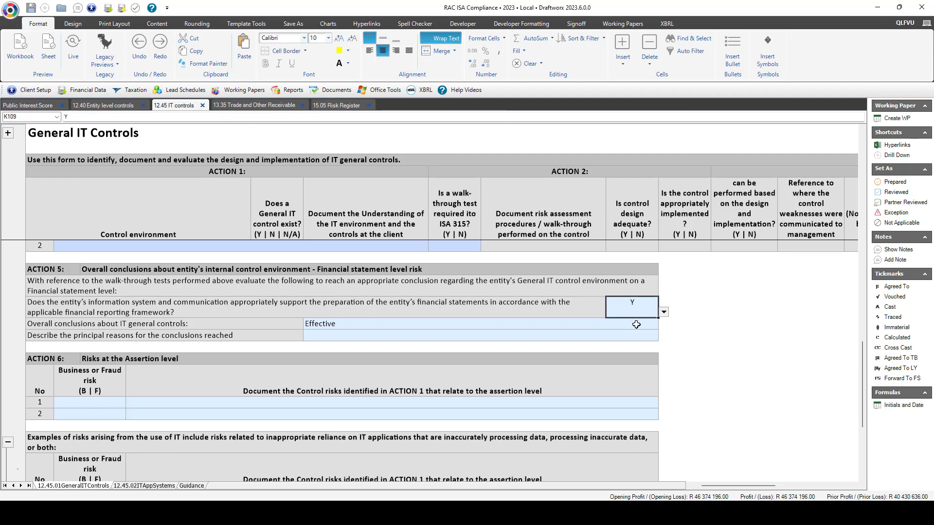
Step: Clear the overall conclusion about IT general controls and choose Effective for it
{"action": "left_click", "coordinate": [652, 324]}
{"action": "left_click", "coordinate": [662, 329]}
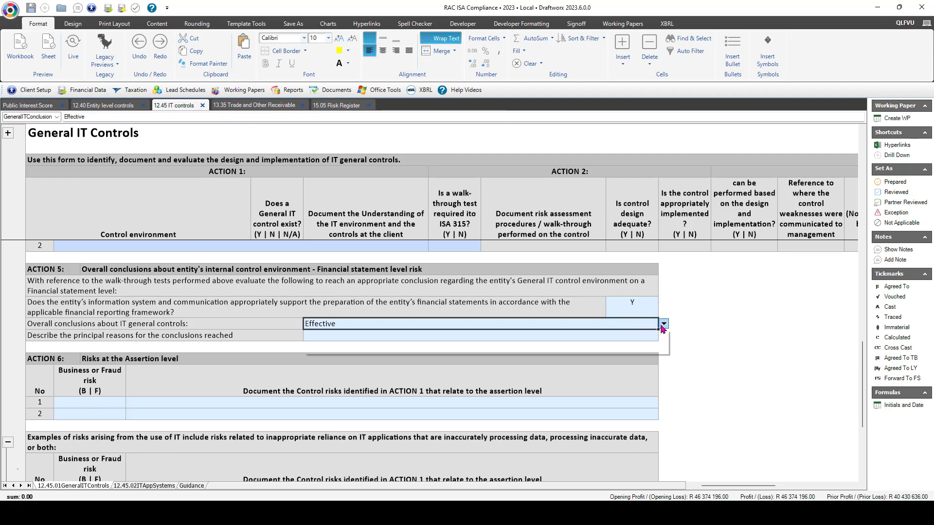
{"action": "left_click", "coordinate": [631, 336]}
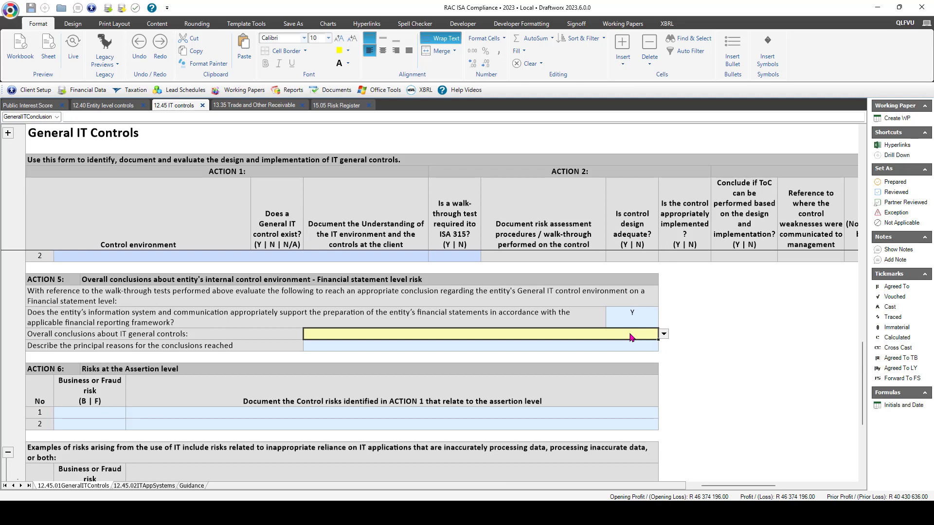
{"action": "left_click", "coordinate": [664, 336]}
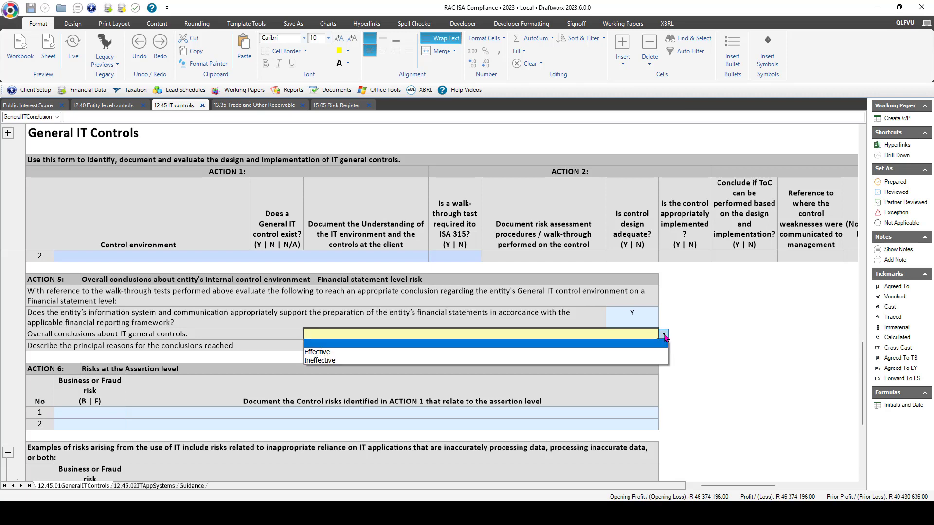
{"action": "left_click", "coordinate": [310, 353]}
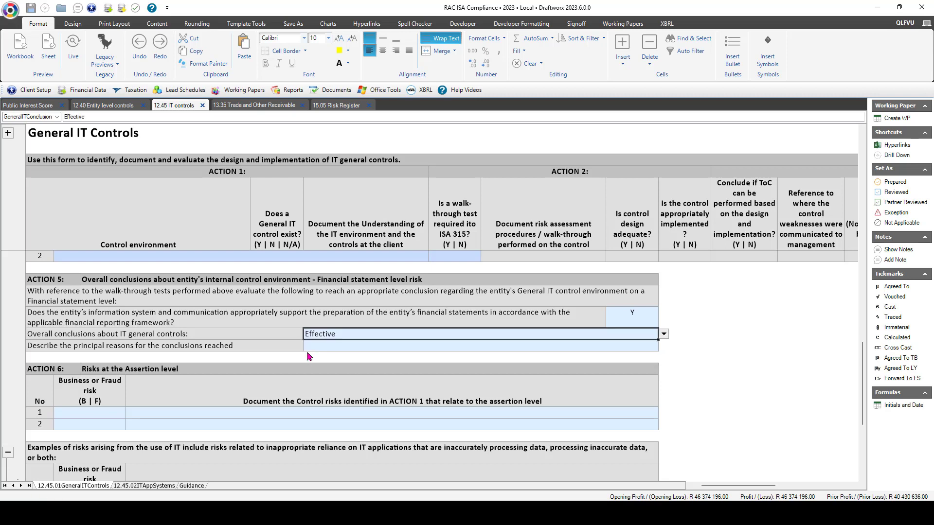
Step: Examine the principal reasons field, ACTION 6's assertion level risks and the example risks arising from the use of IT
{"action": "left_click", "coordinate": [338, 348]}
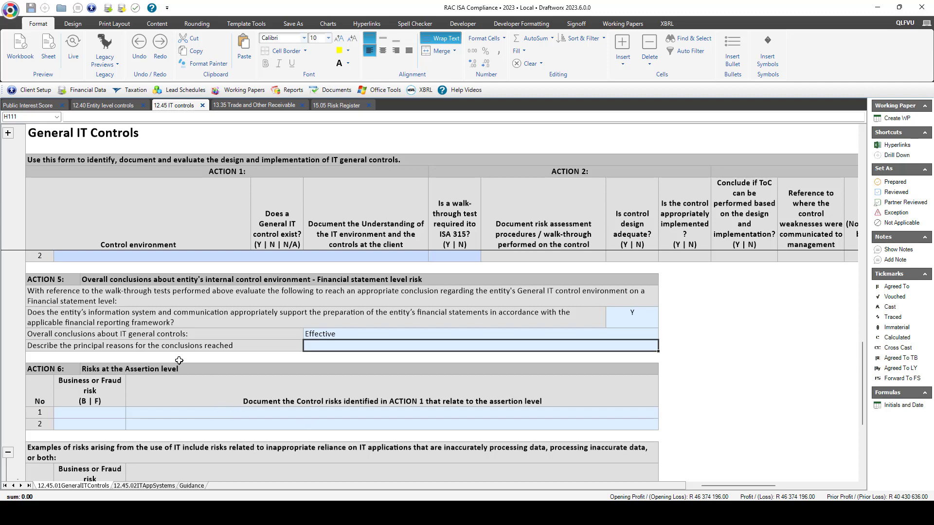
{"action": "scroll", "coordinate": [170, 363], "scroll_direction": "down", "scroll_amount": 4}
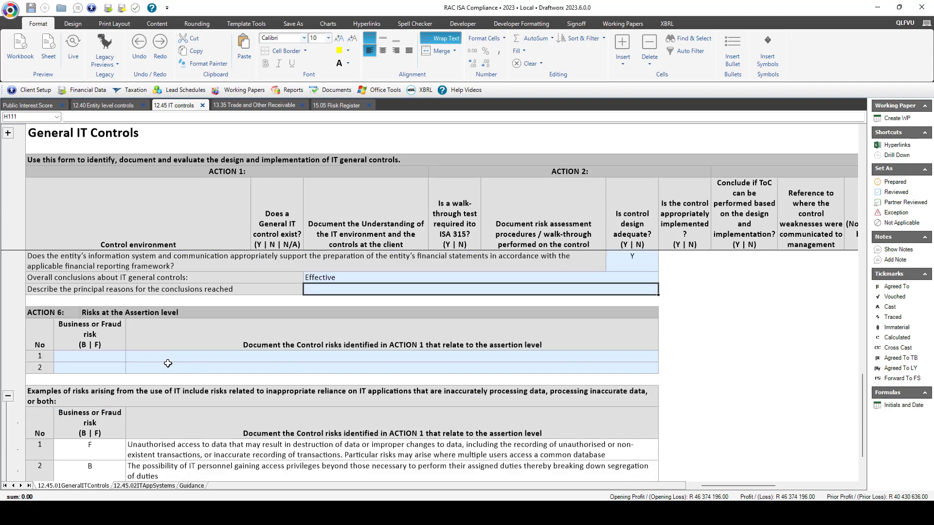
{"action": "scroll", "coordinate": [168, 364], "scroll_direction": "down", "scroll_amount": 2}
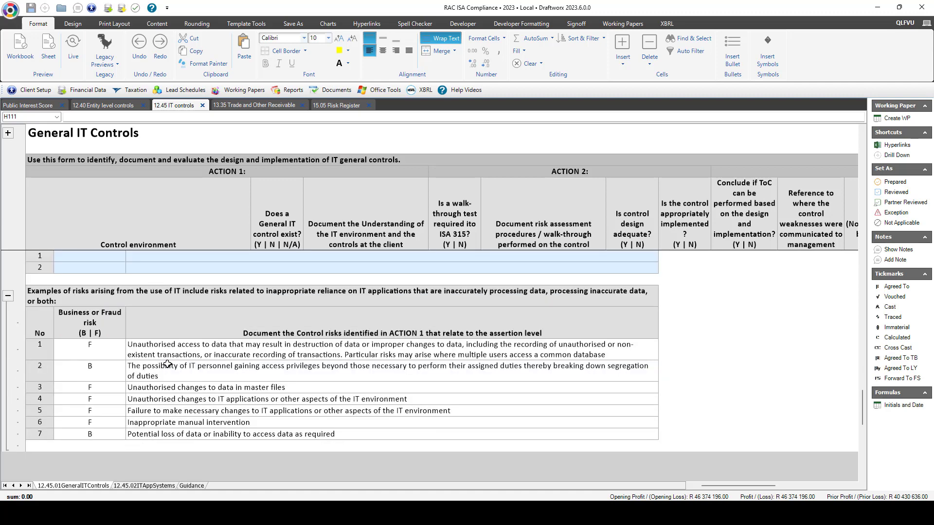
{"action": "left_click", "coordinate": [66, 259]}
{"action": "key", "text": "Up"}
{"action": "key", "text": "Up"}
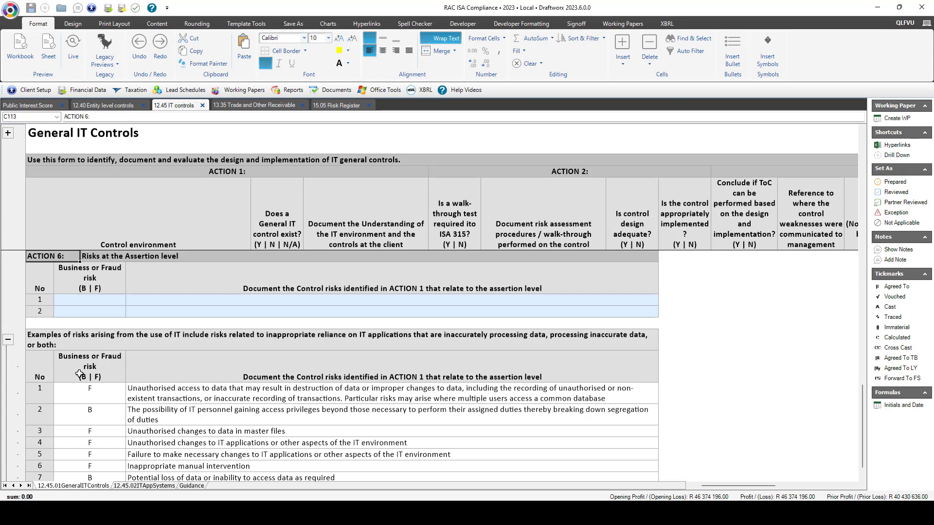
{"action": "scroll", "coordinate": [80, 373], "scroll_direction": "down", "scroll_amount": 2}
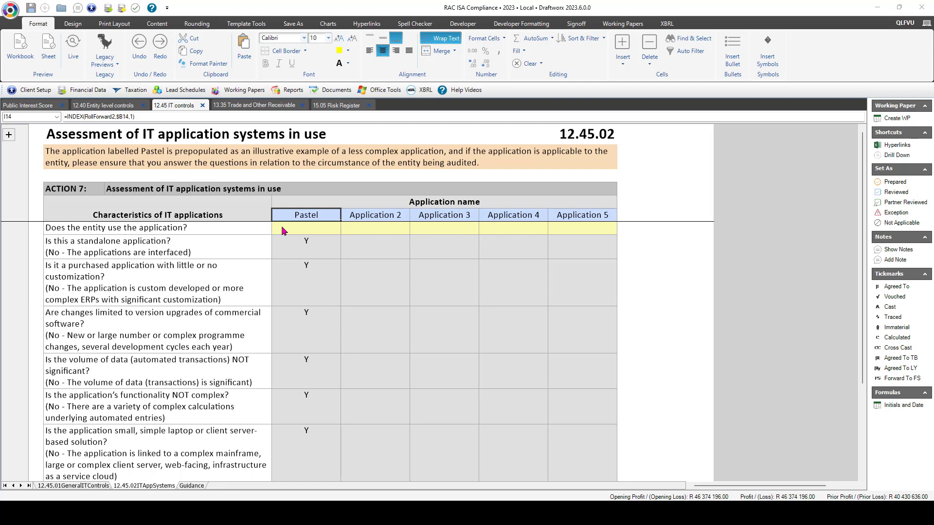
Step: On the 12.45.02 IT application systems sheet, answer Y that the entity uses Pastel and review its prefilled characteristics
{"action": "left_click", "coordinate": [323, 230]}
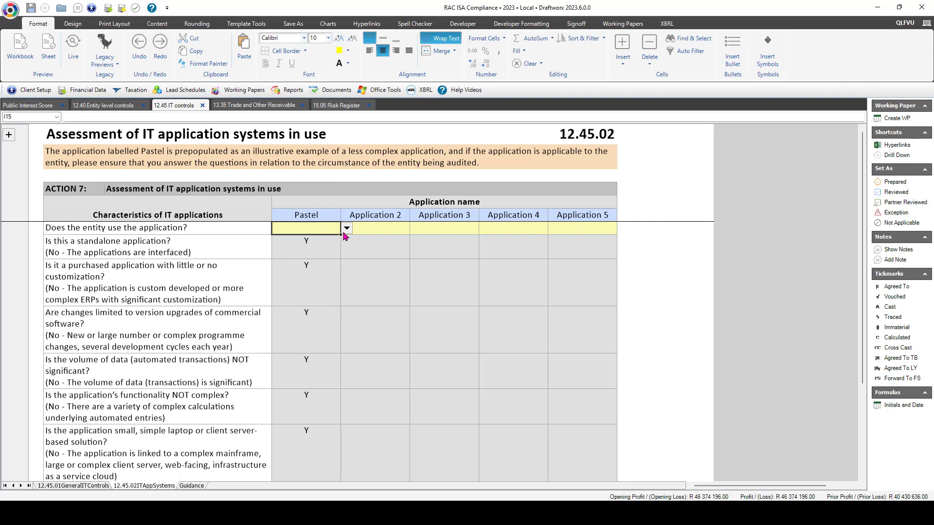
{"action": "left_click", "coordinate": [347, 229]}
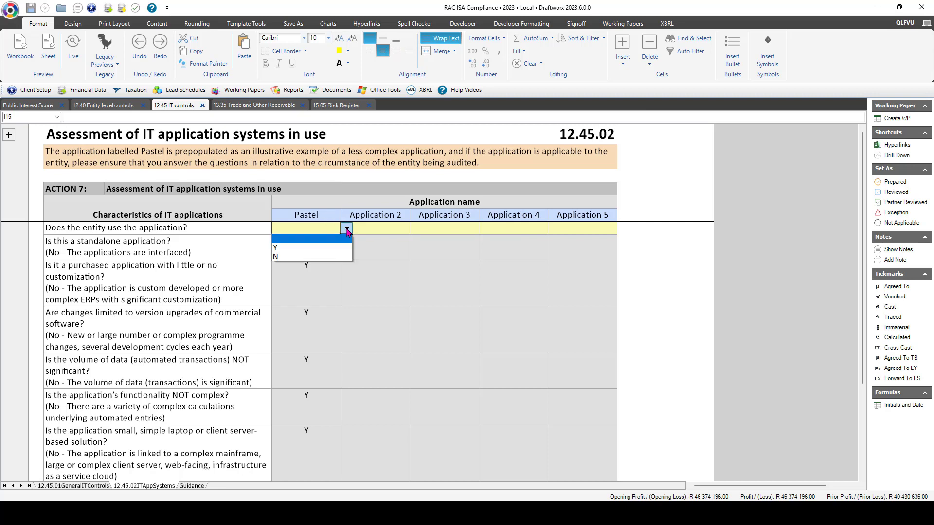
{"action": "left_click", "coordinate": [277, 249]}
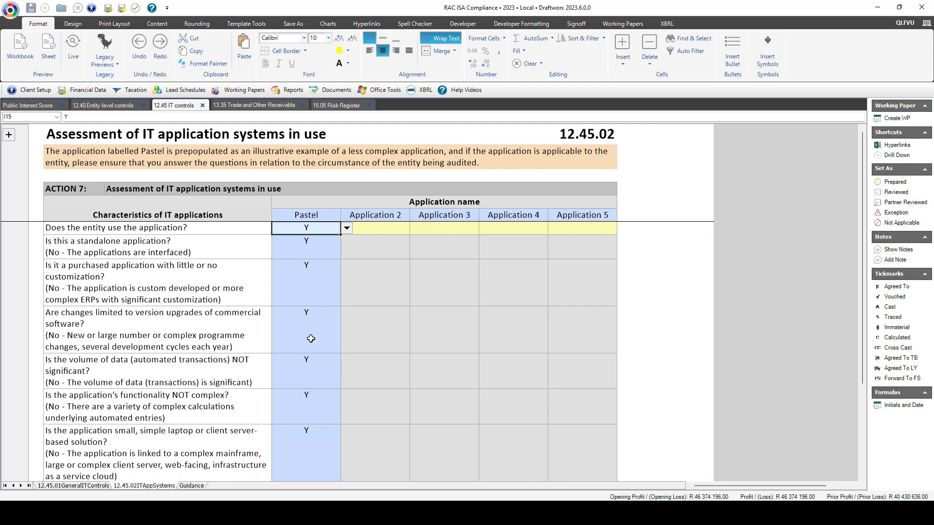
{"action": "scroll", "coordinate": [311, 339], "scroll_direction": "down", "scroll_amount": 3}
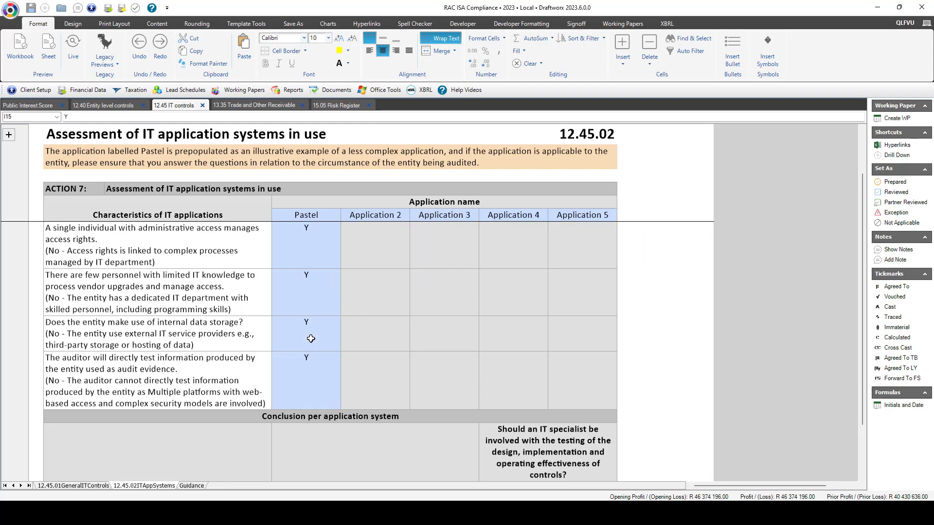
{"action": "left_click", "coordinate": [303, 375]}
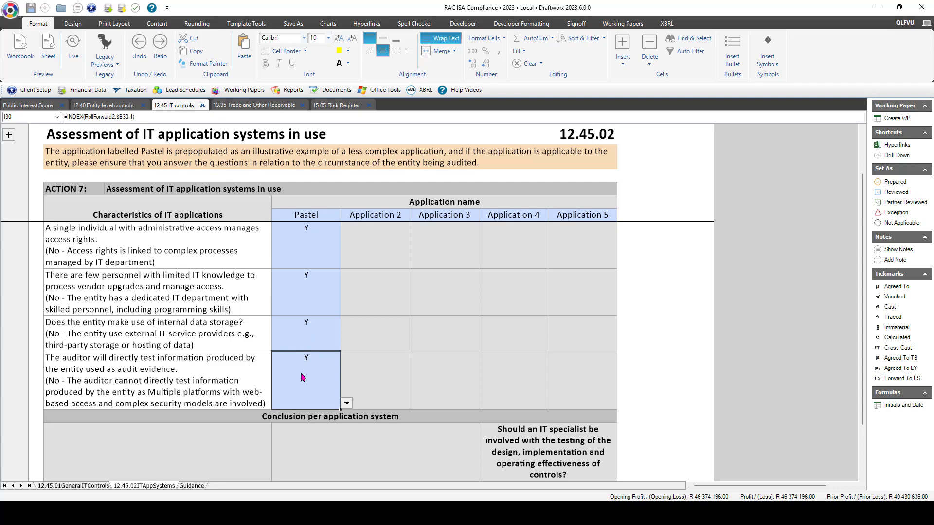
Step: Examine ACTION 7's conclusion per application system, checking Pastel's complexity conclusion and whether an IT specialist should be involved
{"action": "key", "text": "Down"}
{"action": "key", "text": "Down"}
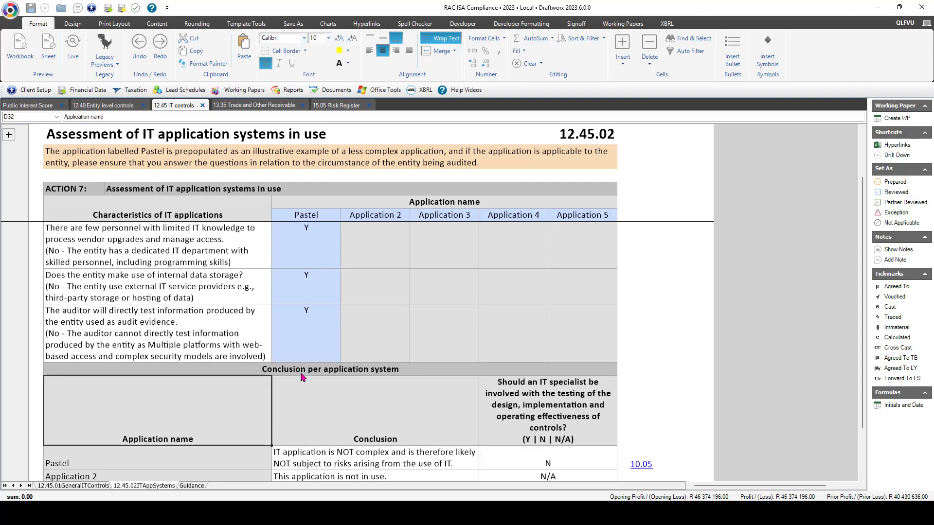
{"action": "key", "text": "Down"}
{"action": "key", "text": "Down"}
{"action": "key", "text": "Down"}
{"action": "key", "text": "Down"}
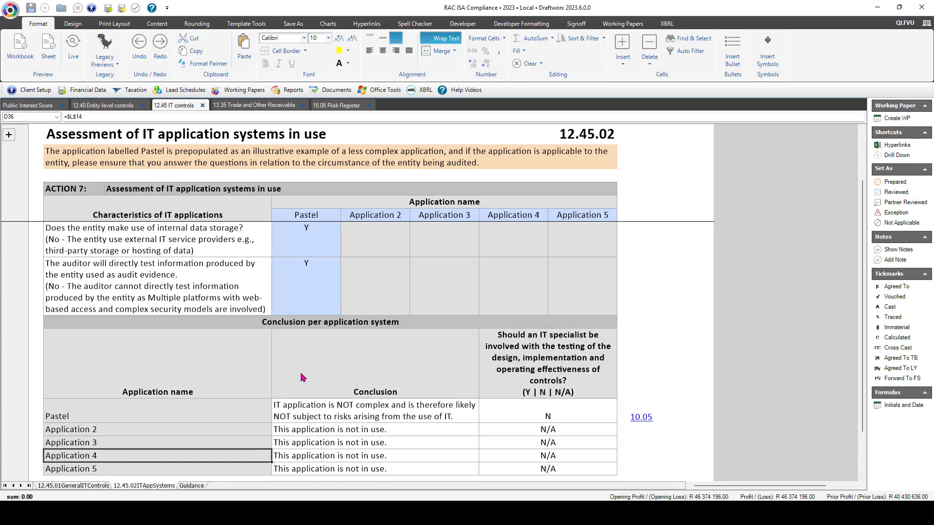
{"action": "left_click", "coordinate": [184, 412]}
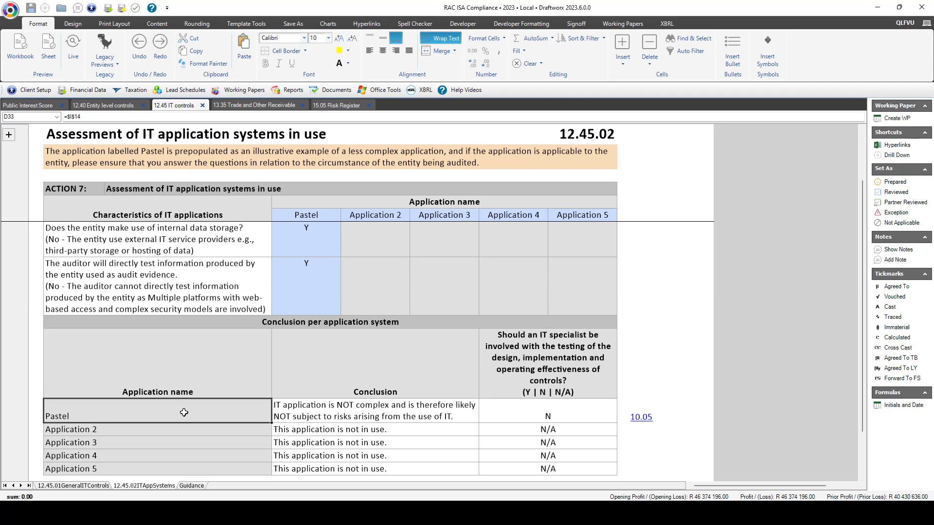
{"action": "left_click", "coordinate": [432, 421]}
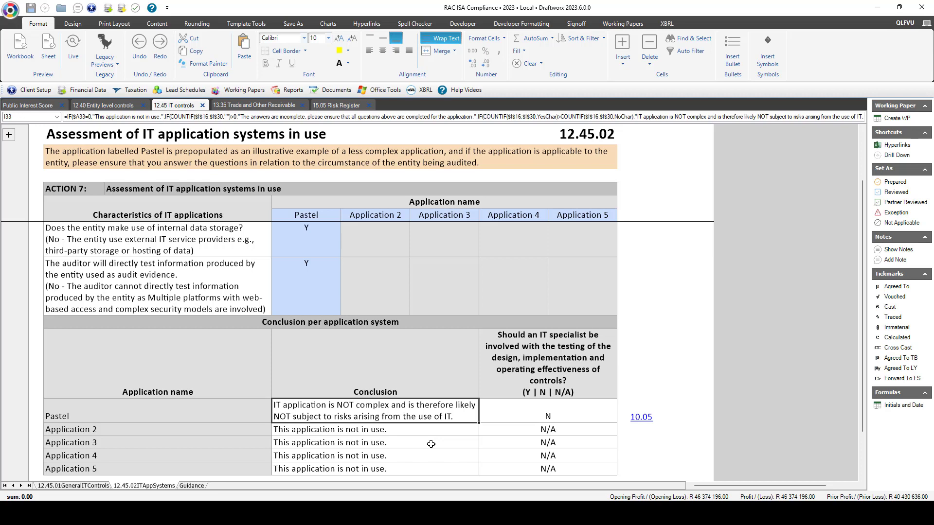
{"action": "left_click", "coordinate": [500, 411]}
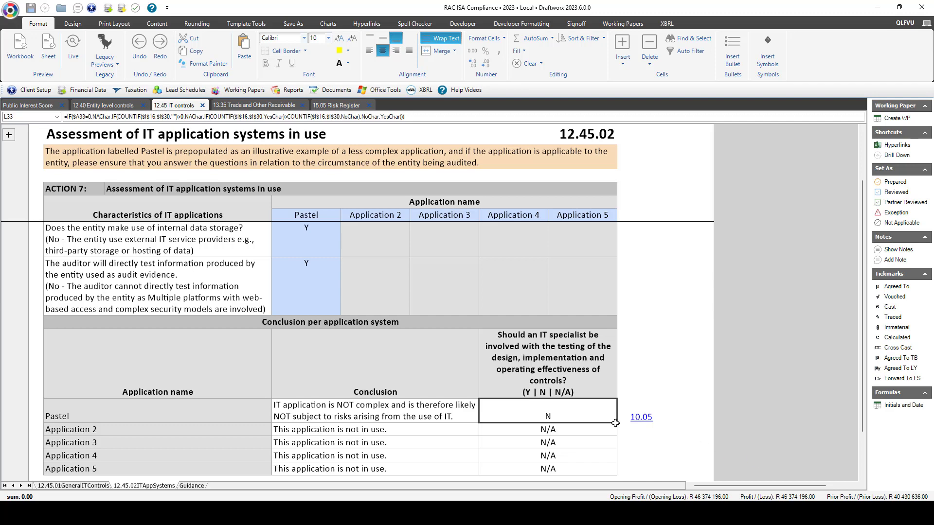
Step: In ACTION 8, answer N for Pastel on whether there is an intention to test controls
{"action": "scroll", "coordinate": [315, 321], "scroll_direction": "down", "scroll_amount": 5}
{"action": "left_click", "coordinate": [315, 322]}
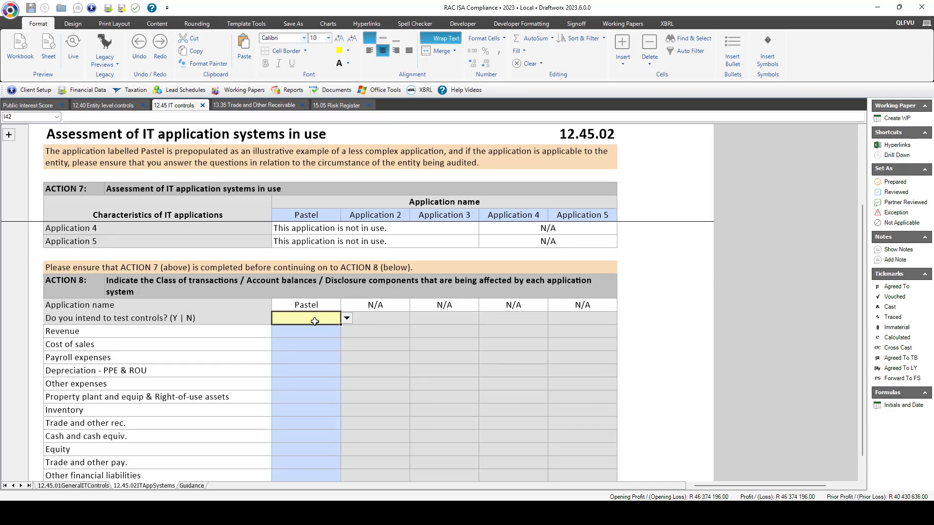
{"action": "left_click", "coordinate": [347, 319]}
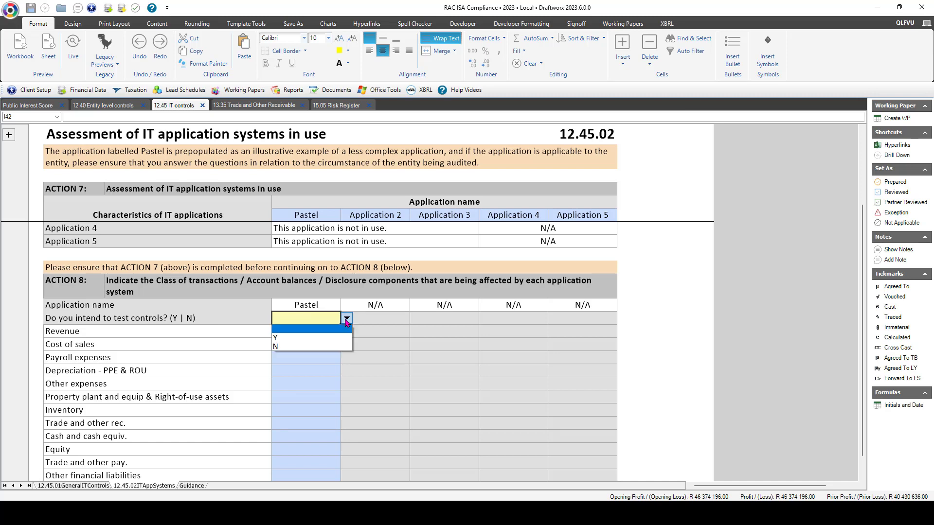
{"action": "left_click", "coordinate": [275, 347]}
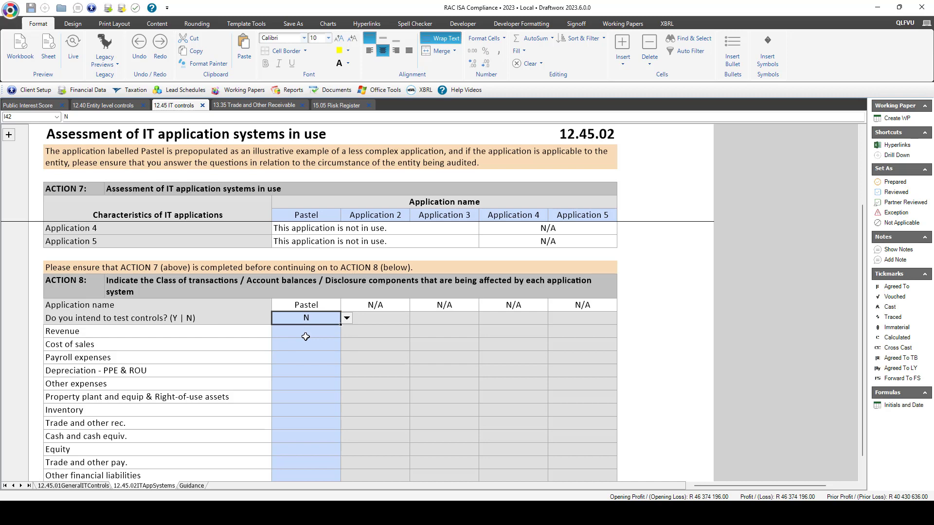
Step: Enter y in ACTION 8's Pastel column for every component from Revenue through Journals to mark them as affected
{"action": "left_click", "coordinate": [297, 335]}
{"action": "type", "text": "y"}
{"action": "key", "text": "Return"}
{"action": "type", "text": "y"}
{"action": "key", "text": "Return"}
{"action": "type", "text": "y"}
{"action": "key", "text": "Return"}
{"action": "type", "text": "y y"}
{"action": "key", "text": "Return"}
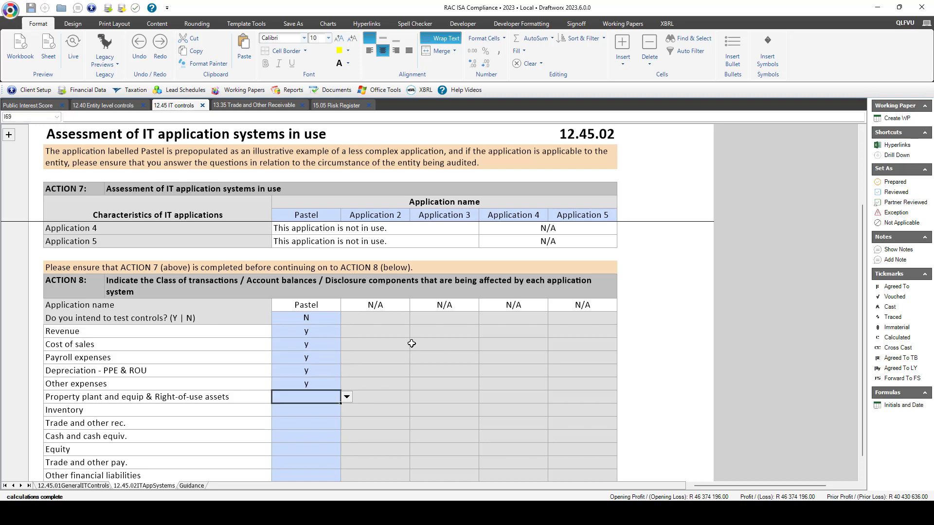
{"action": "type", "text": "y y y y y y y"}
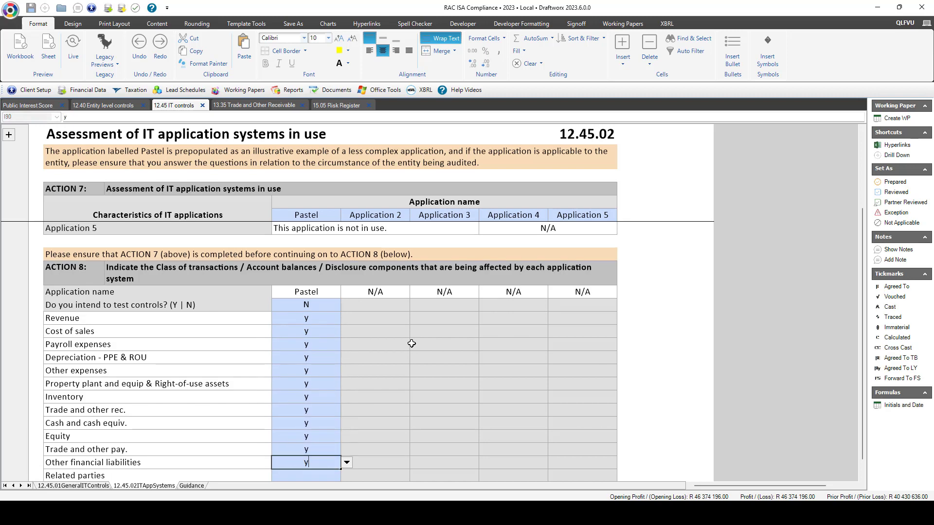
{"action": "key", "text": "Return"}
{"action": "type", "text": "y"}
{"action": "key", "text": "Return"}
{"action": "type", "text": "y"}
{"action": "key", "text": "Return"}
{"action": "type", "text": "y"}
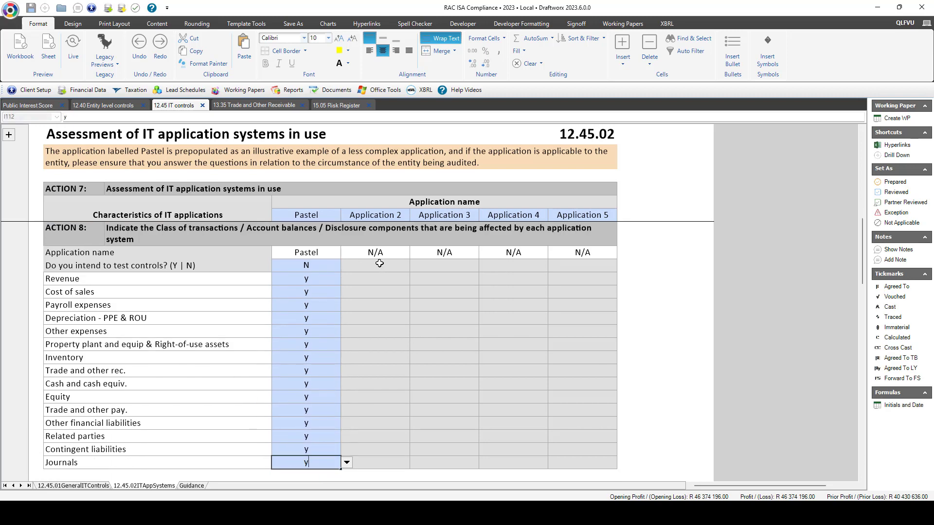
Step: Review the ACTION 8 component answers against ACTION 7's characteristics, Pastel's conclusion and its IT specialist answer
{"action": "scroll", "coordinate": [379, 263], "scroll_direction": "down", "scroll_amount": 2}
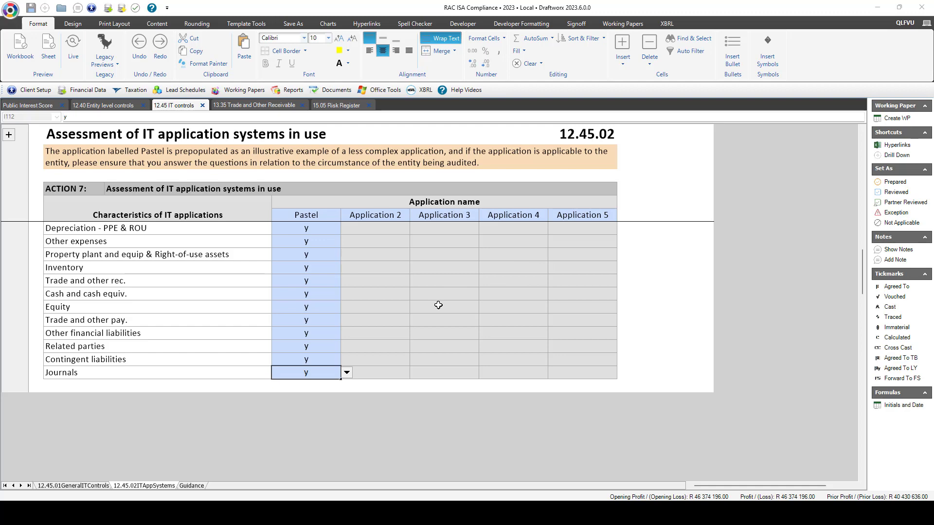
{"action": "scroll", "coordinate": [439, 305], "scroll_direction": "up", "scroll_amount": 4}
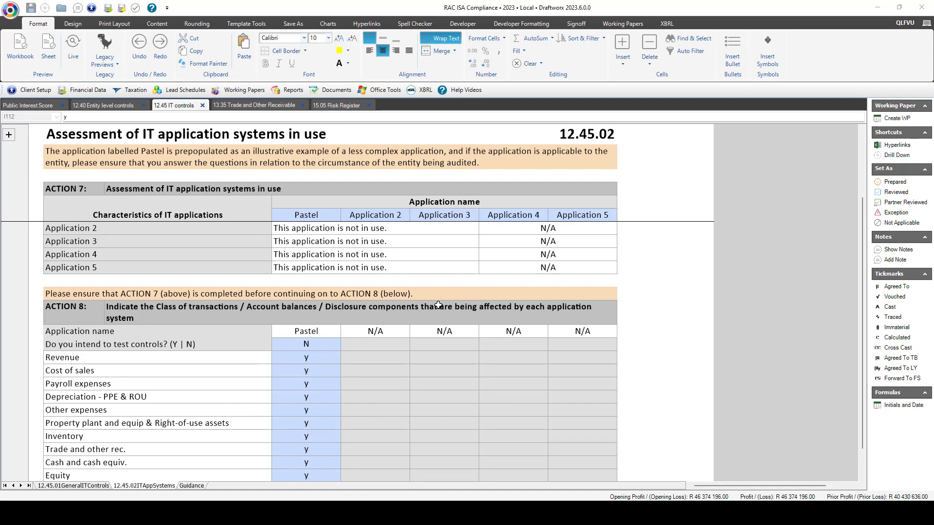
{"action": "scroll", "coordinate": [439, 305], "scroll_direction": "up", "scroll_amount": 3}
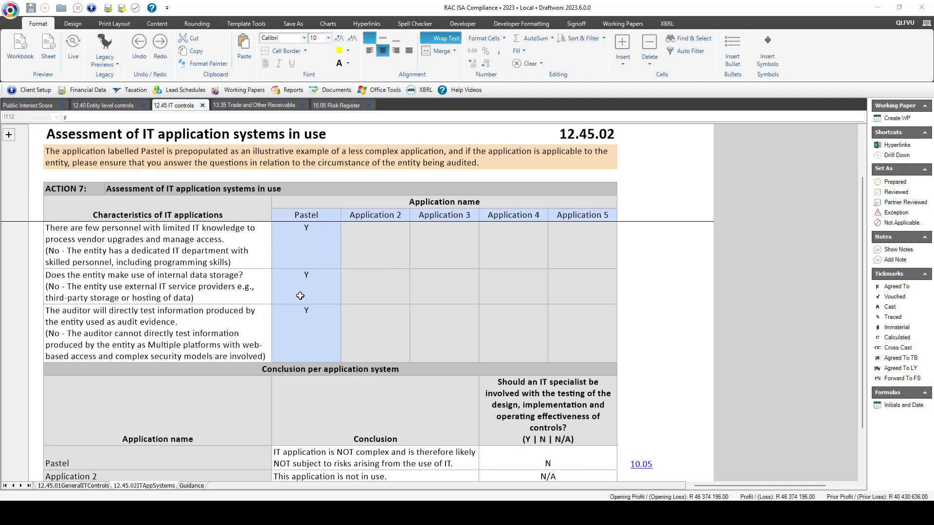
{"action": "scroll", "coordinate": [300, 296], "scroll_direction": "down", "scroll_amount": 10}
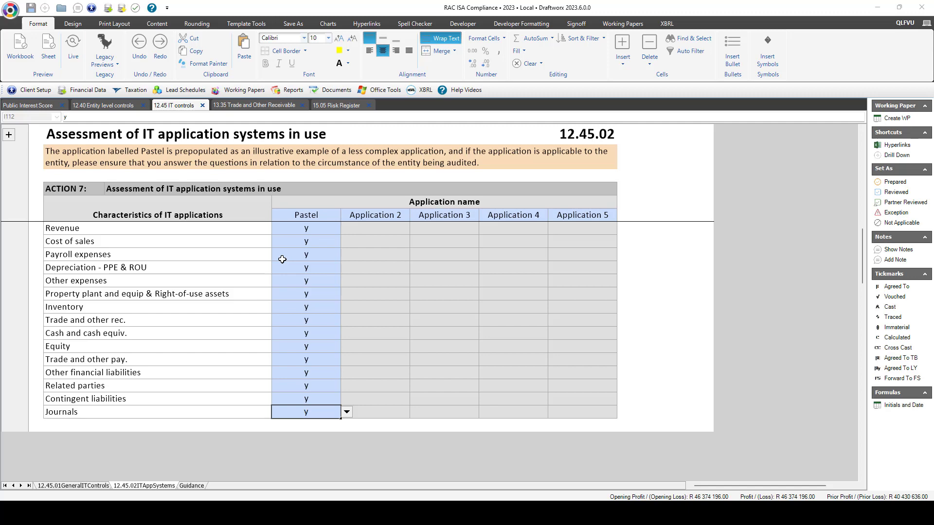
{"action": "scroll", "coordinate": [282, 260], "scroll_direction": "down", "scroll_amount": 5}
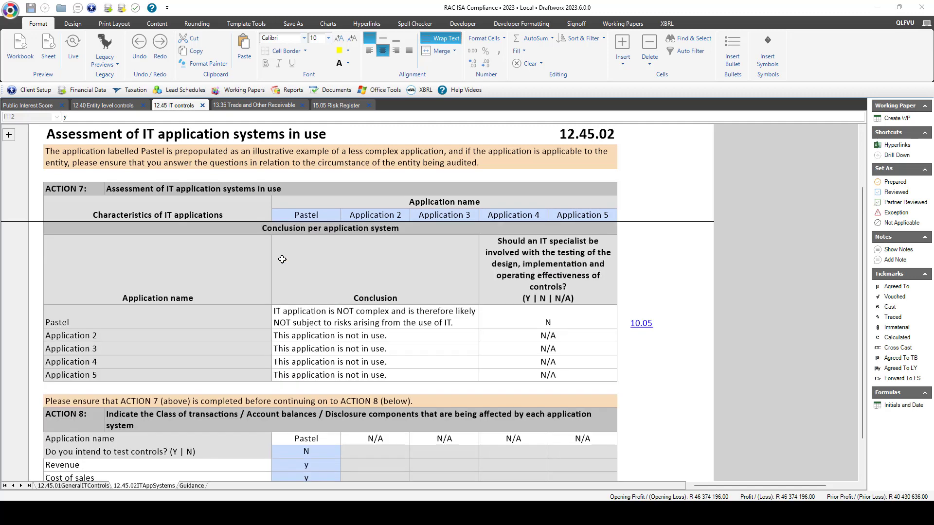
{"action": "left_click", "coordinate": [463, 318]}
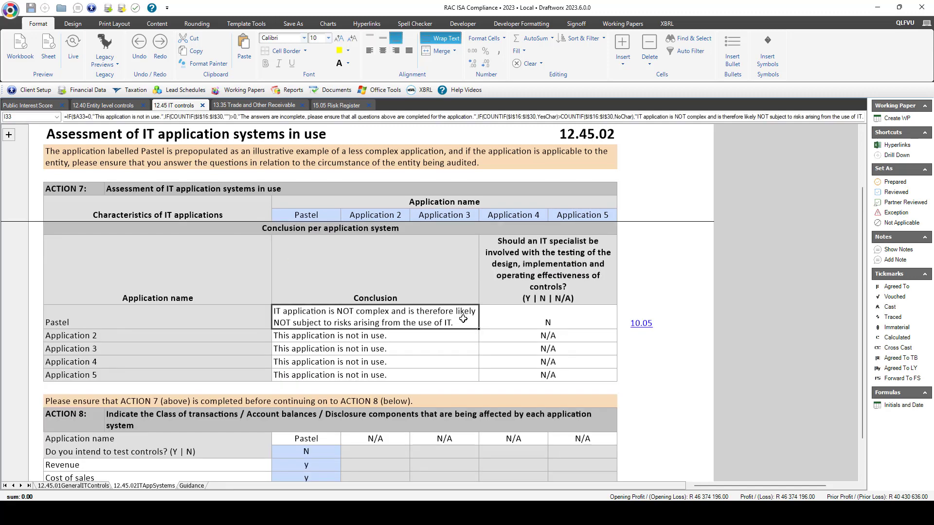
{"action": "left_click", "coordinate": [580, 316]}
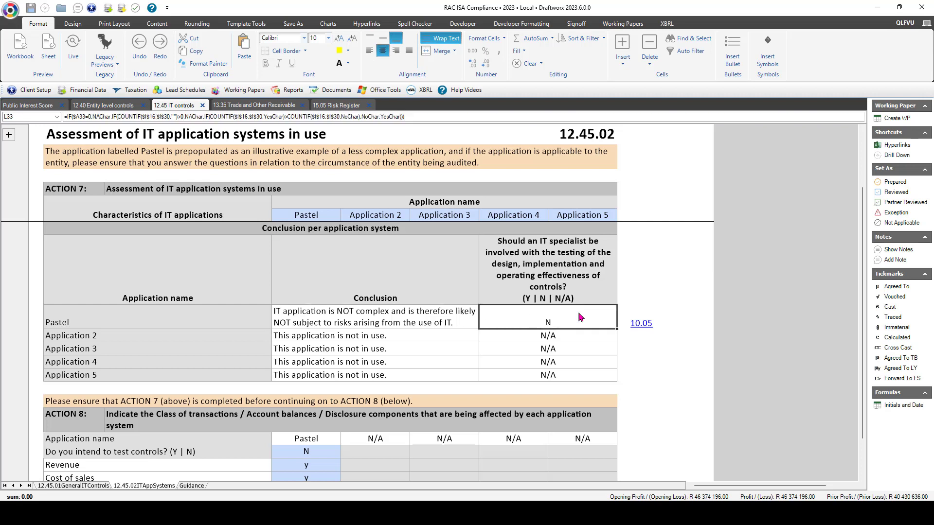
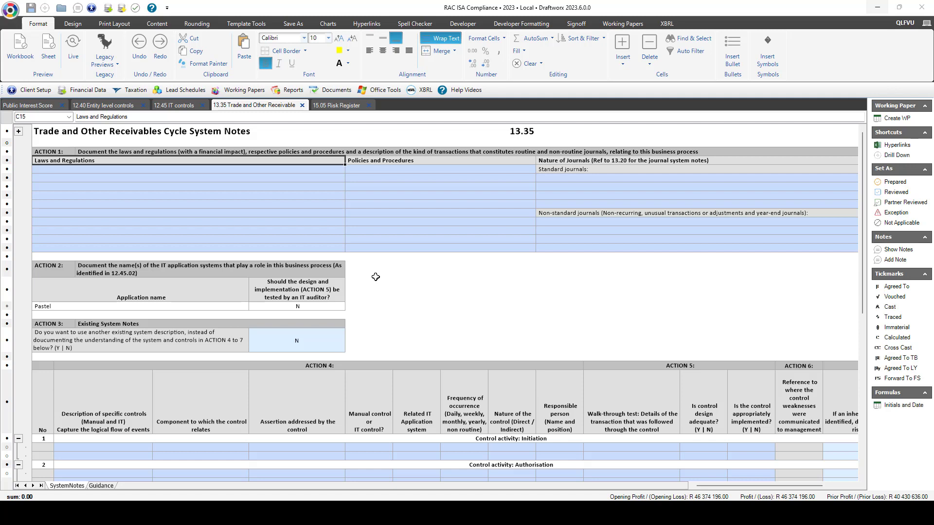
Step: On the 13.35 system notes, examine ACTION 1's policies and journals headings and ACTION 2's Pastel entry with its IT auditor answer
{"action": "left_click", "coordinate": [435, 163]}
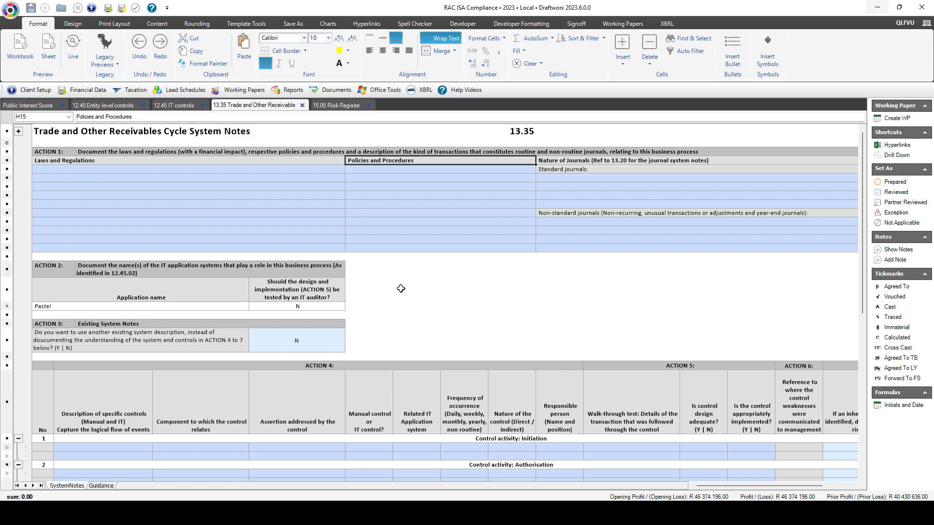
{"action": "left_click", "coordinate": [587, 160]}
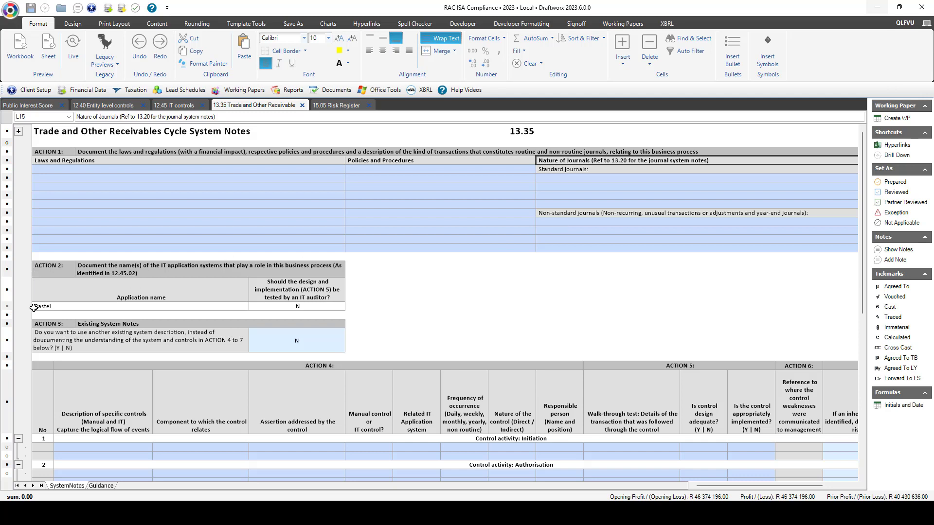
{"action": "left_click", "coordinate": [77, 307]}
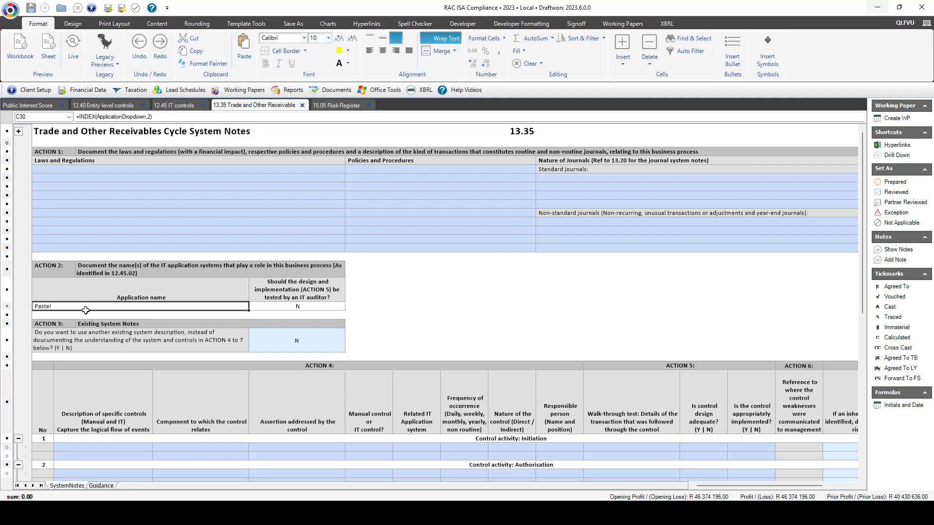
{"action": "left_click", "coordinate": [264, 307]}
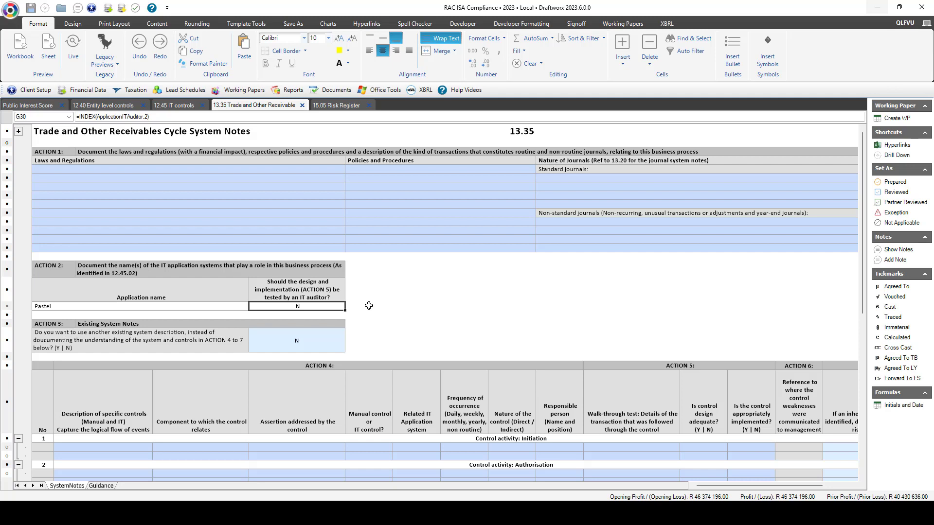
Step: In ACTION 3, answer Y to using another existing system description, and review the cycle's reference rows and the ISA 315 controls guidance
{"action": "scroll", "coordinate": [369, 305], "scroll_direction": "down", "scroll_amount": 3}
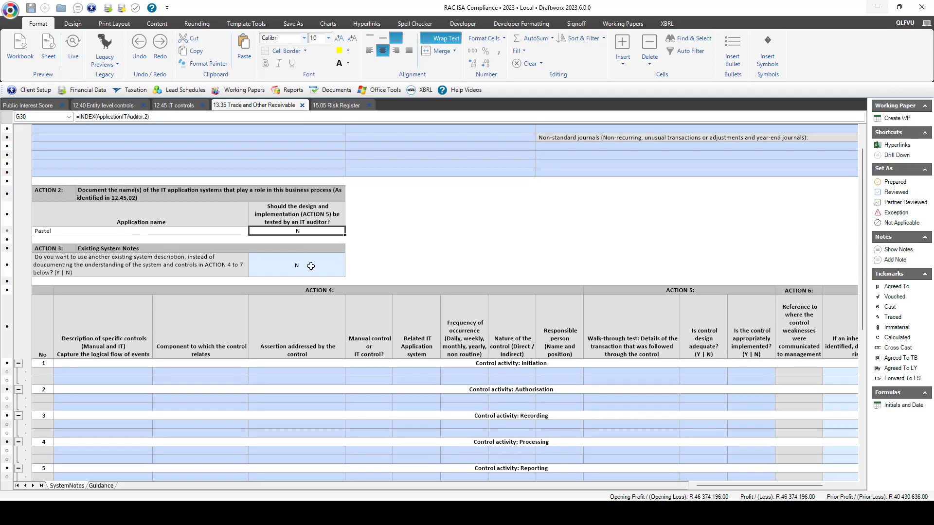
{"action": "left_click", "coordinate": [317, 265]}
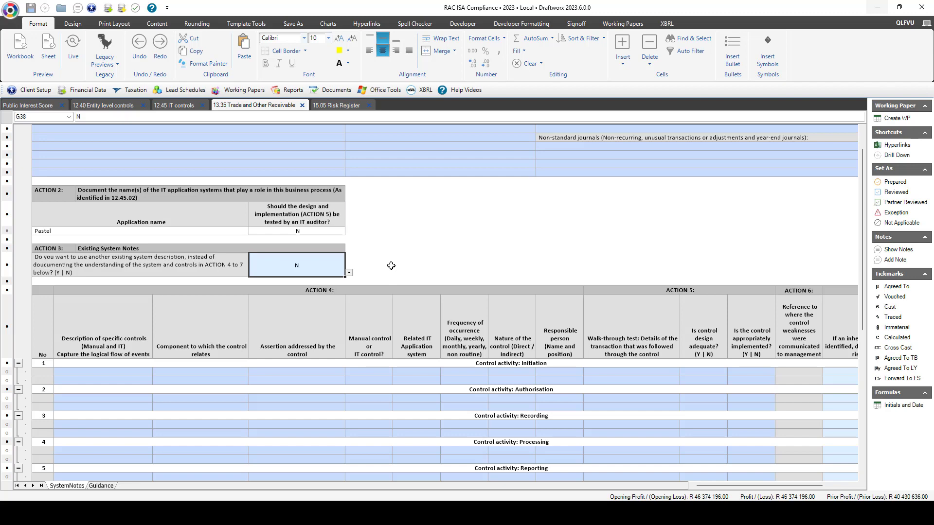
{"action": "left_click", "coordinate": [348, 273]}
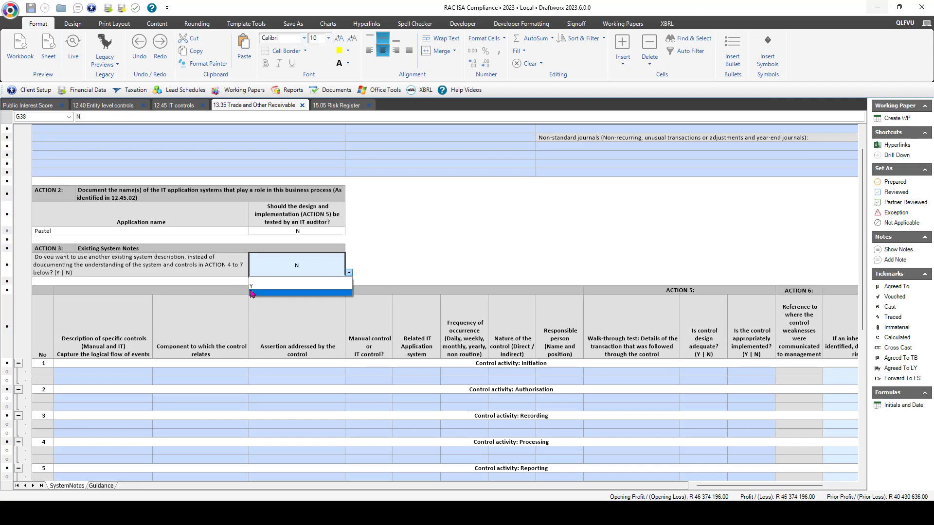
{"action": "left_click", "coordinate": [262, 288]}
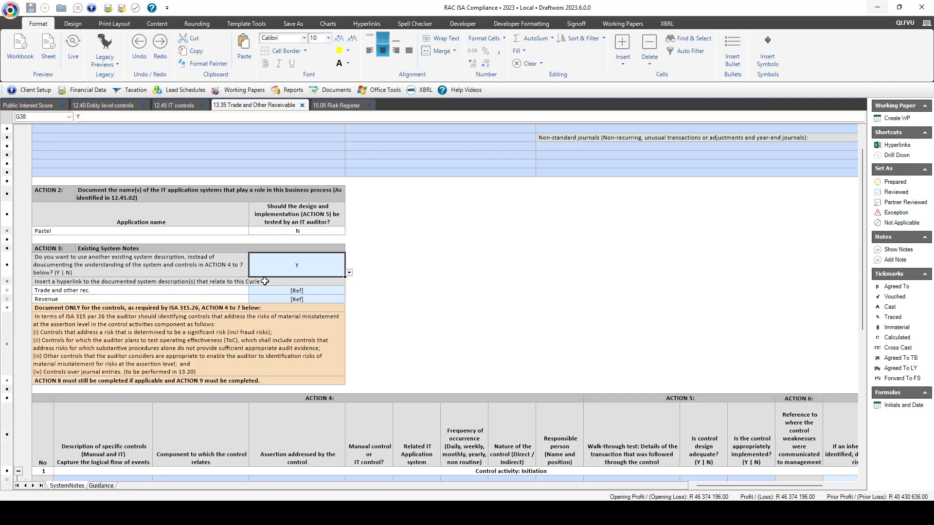
{"action": "left_click", "coordinate": [165, 290]}
{"action": "left_click_drag", "start_coordinate": [165, 290], "coordinate": [164, 300]}
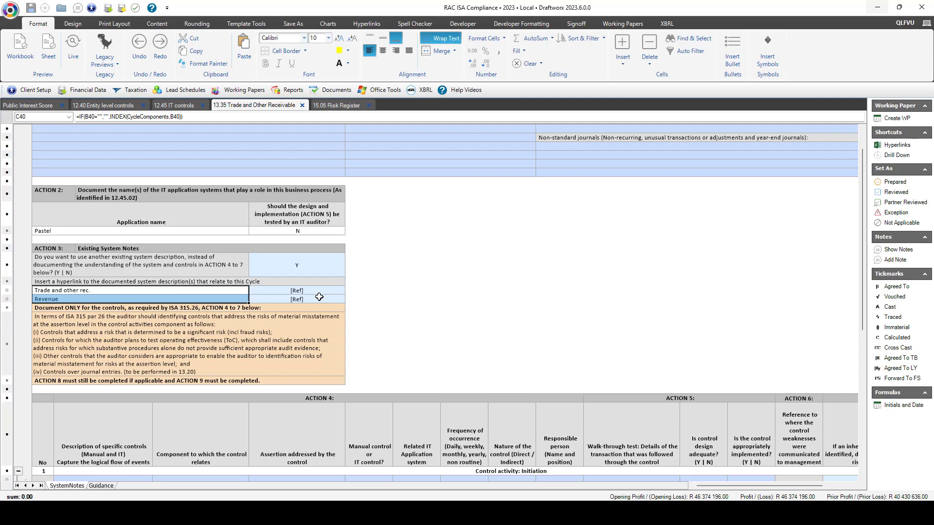
{"action": "left_click", "coordinate": [99, 340]}
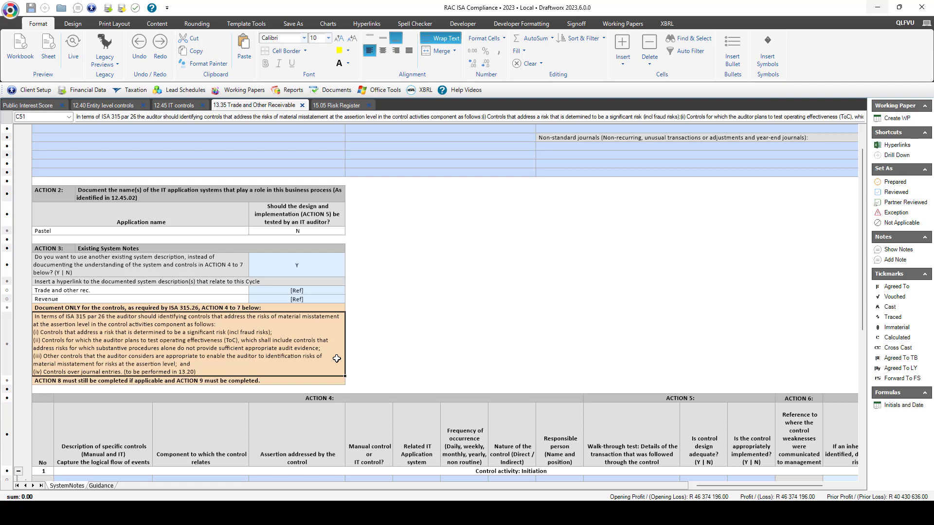
Step: Review ACTION 4's control activities and entry columns, and choose Pastel as the related IT application system in the first Initiation control row
{"action": "scroll", "coordinate": [337, 358], "scroll_direction": "down", "scroll_amount": 5}
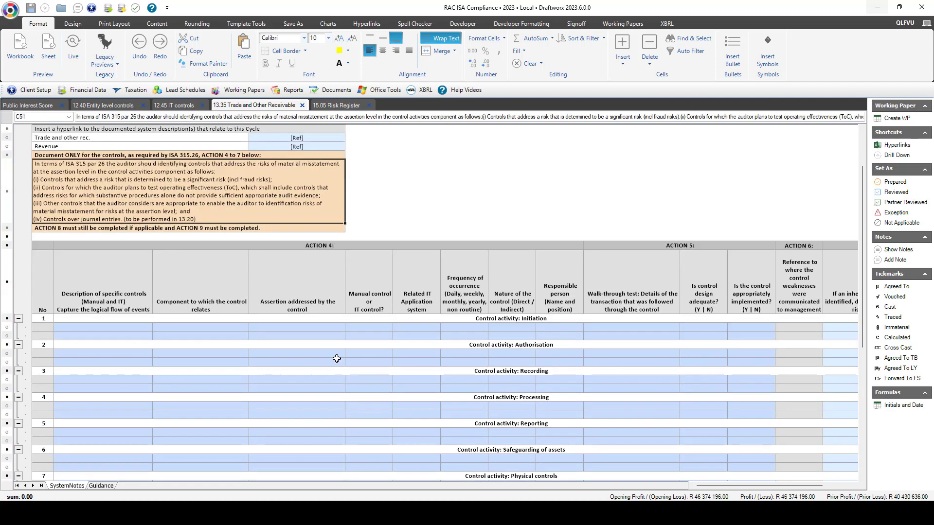
{"action": "scroll", "coordinate": [337, 358], "scroll_direction": "down", "scroll_amount": 3}
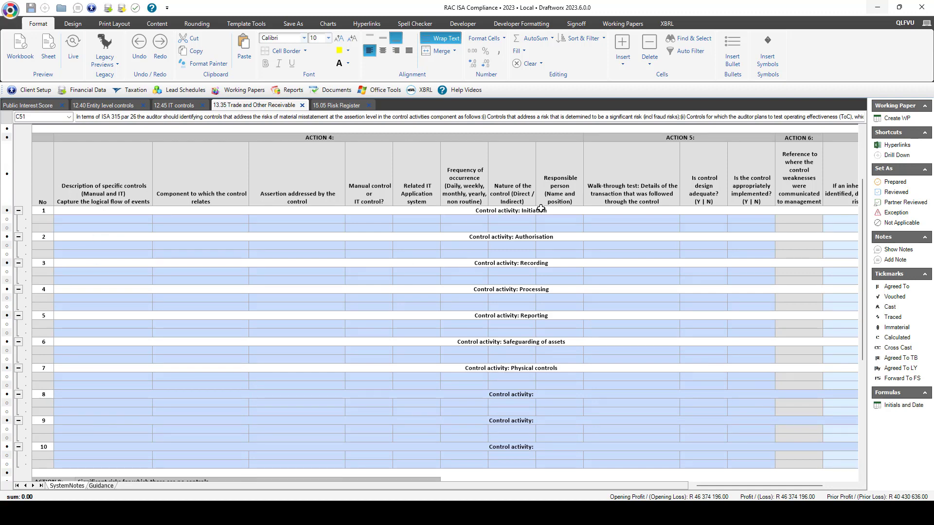
{"action": "left_click", "coordinate": [472, 237]}
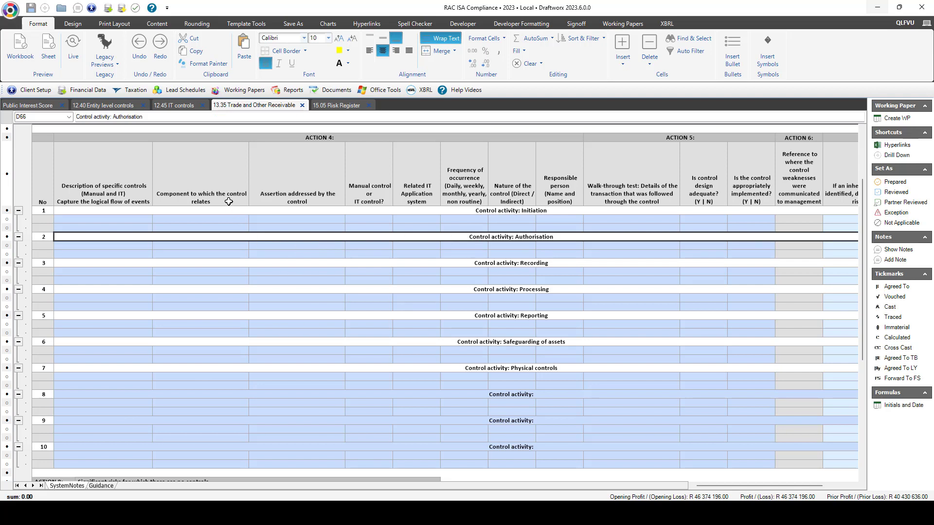
{"action": "left_click", "coordinate": [201, 218]}
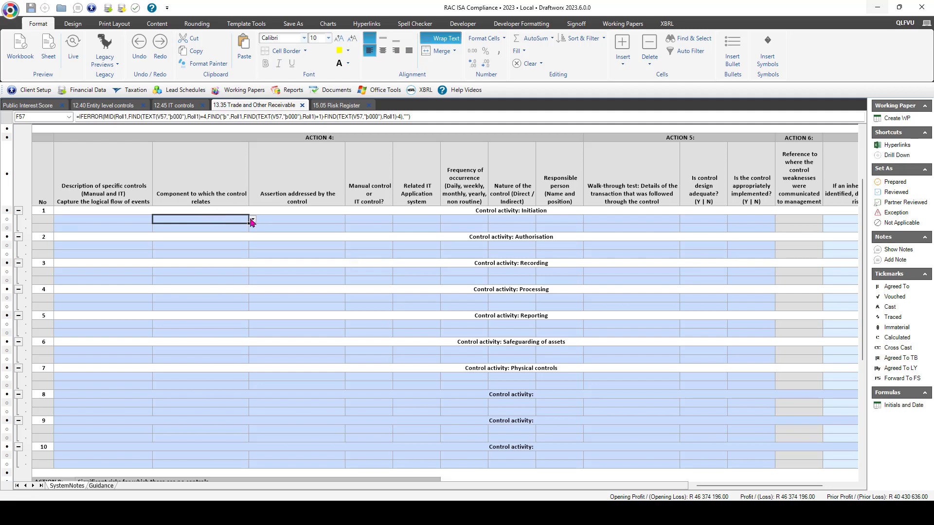
{"action": "left_click", "coordinate": [290, 220]}
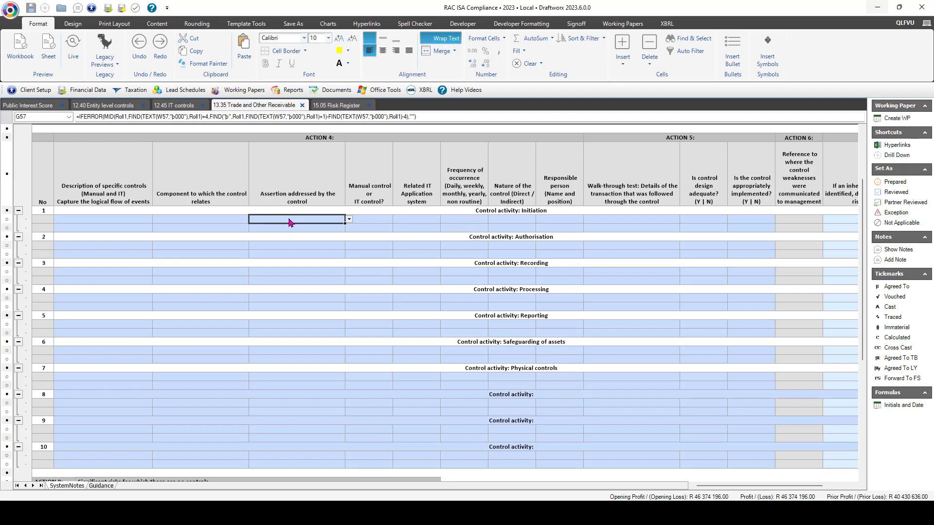
{"action": "left_click", "coordinate": [374, 222]}
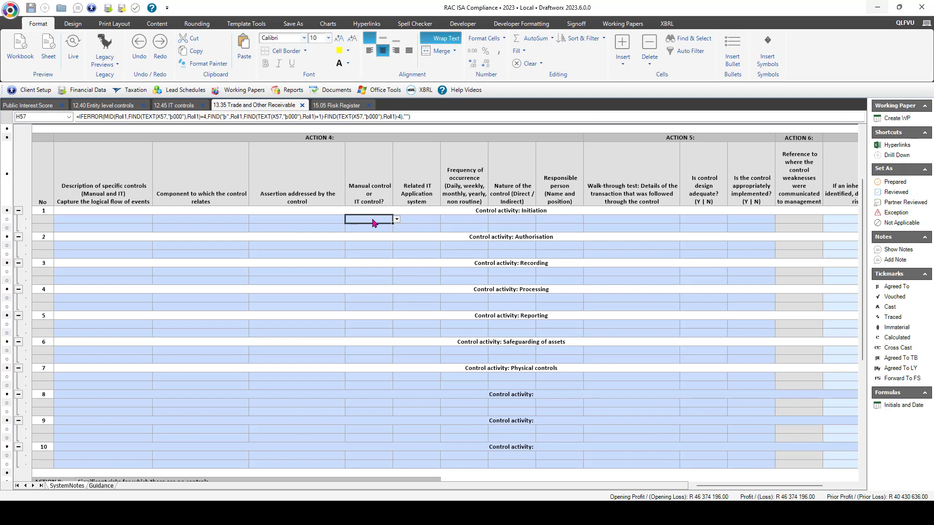
{"action": "left_click", "coordinate": [436, 222]}
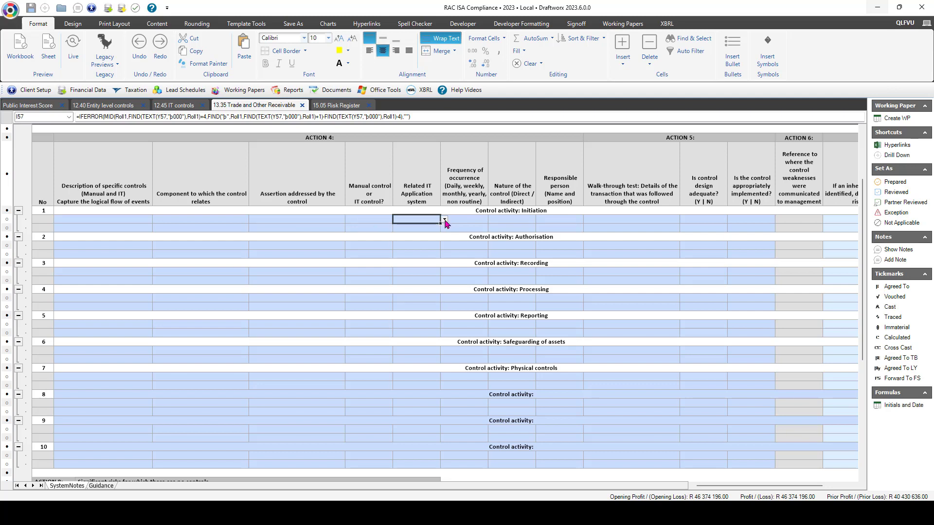
{"action": "left_click", "coordinate": [445, 220]}
{"action": "left_click", "coordinate": [400, 236]}
Step: Examine the Initiation row's frequency, nature and responsible person fields, ACTION 5's walk-through, design and implementation fields, and ACTION 7's risk fields
{"action": "left_click", "coordinate": [469, 222]}
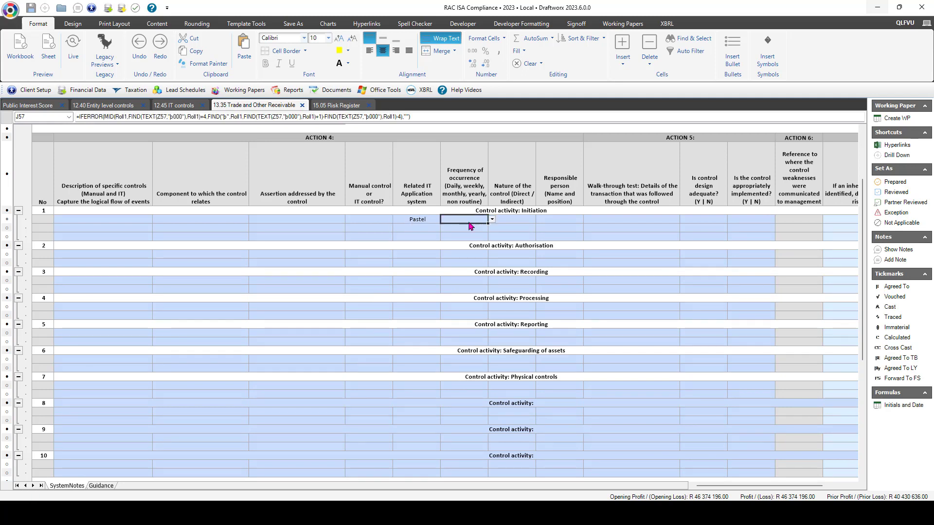
{"action": "left_click", "coordinate": [517, 219]}
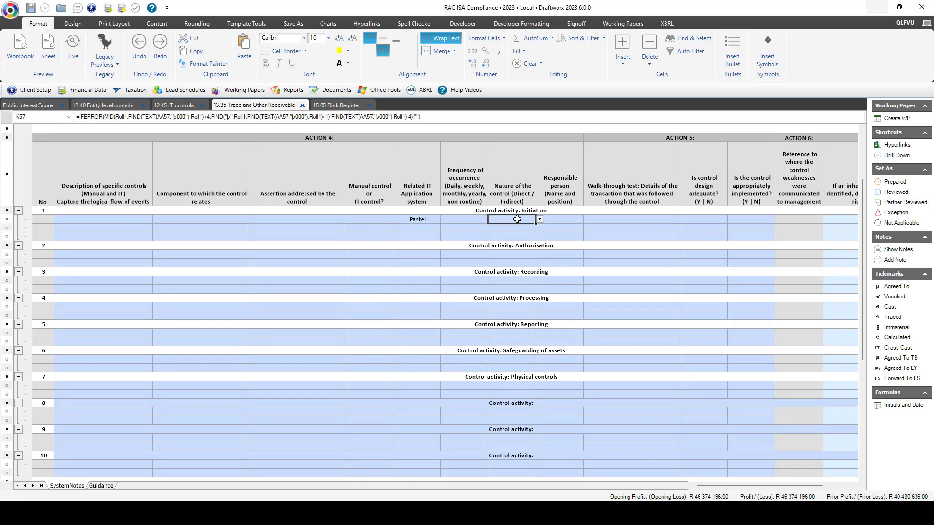
{"action": "left_click", "coordinate": [562, 219]}
{"action": "left_click", "coordinate": [629, 219]}
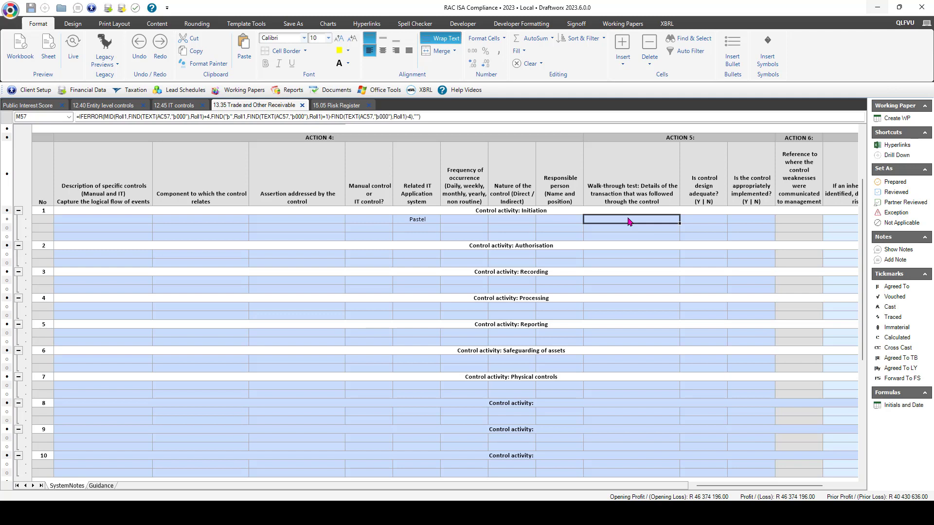
{"action": "left_click", "coordinate": [703, 221]}
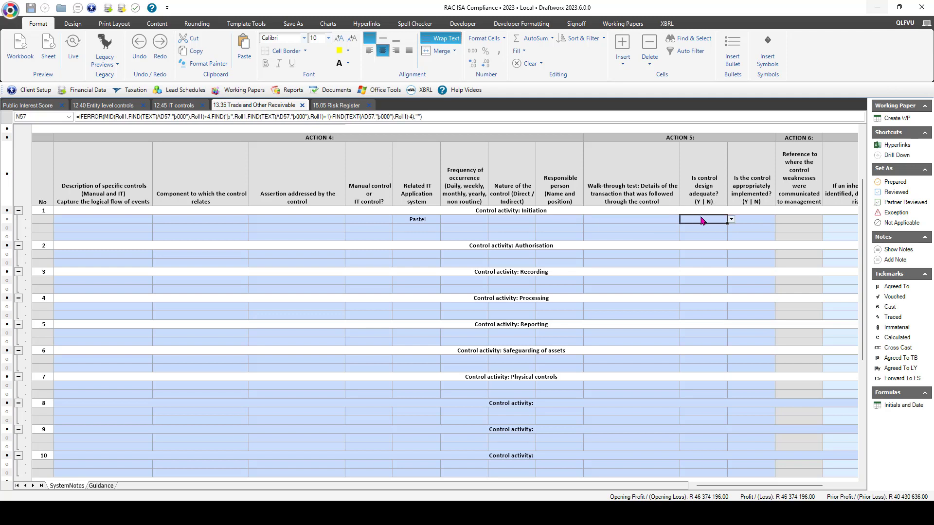
{"action": "left_click", "coordinate": [750, 222]}
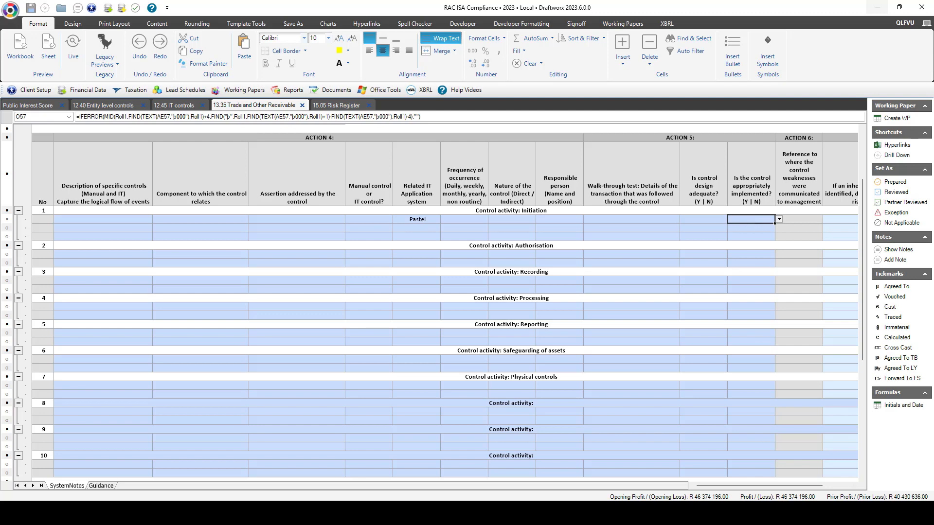
{"action": "left_click_drag", "start_coordinate": [789, 489], "coordinate": [818, 490]}
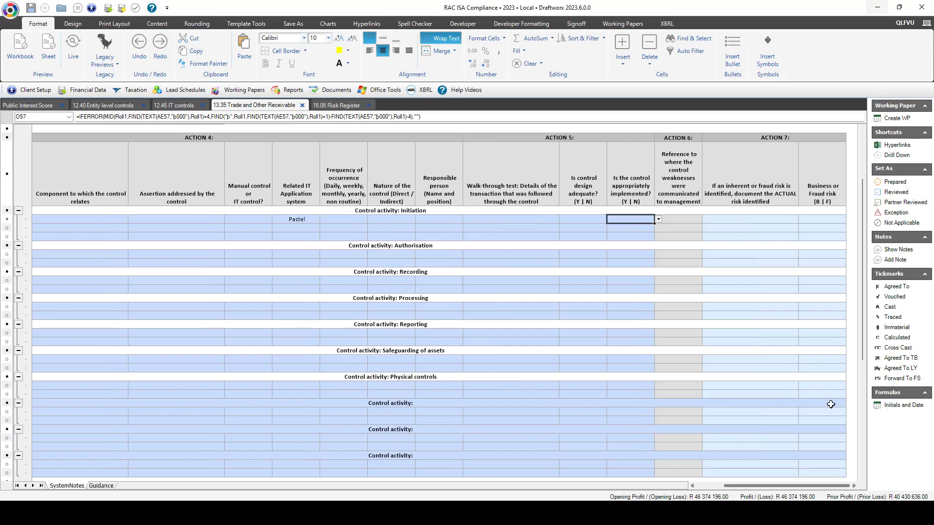
{"action": "left_click", "coordinate": [726, 220]}
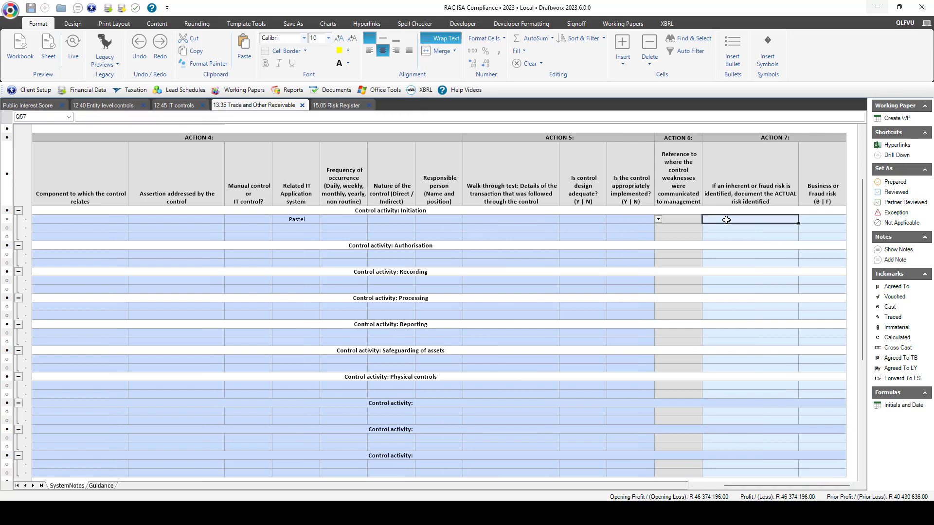
{"action": "left_click", "coordinate": [815, 220]}
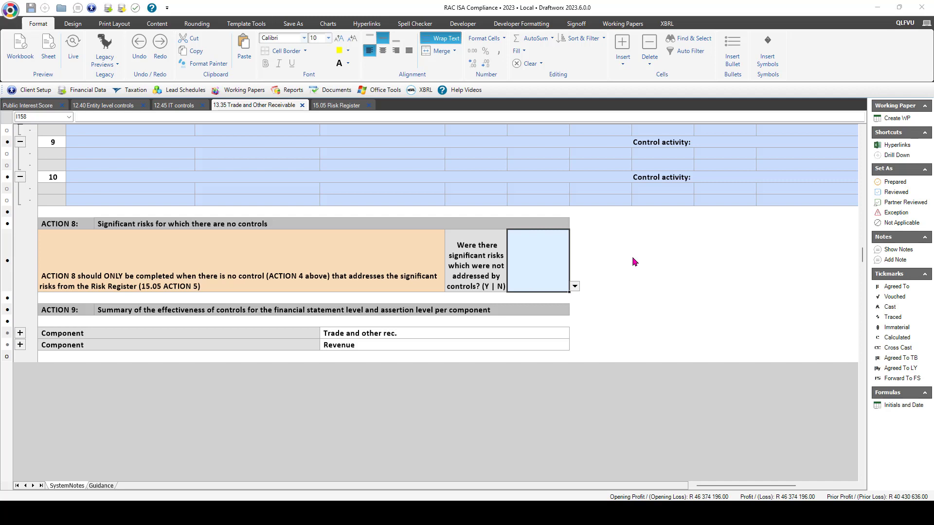
Step: In ACTION 8, answer Y to significant risks not addressed by controls, and check the field for the reference to management communication
{"action": "left_click", "coordinate": [575, 287]}
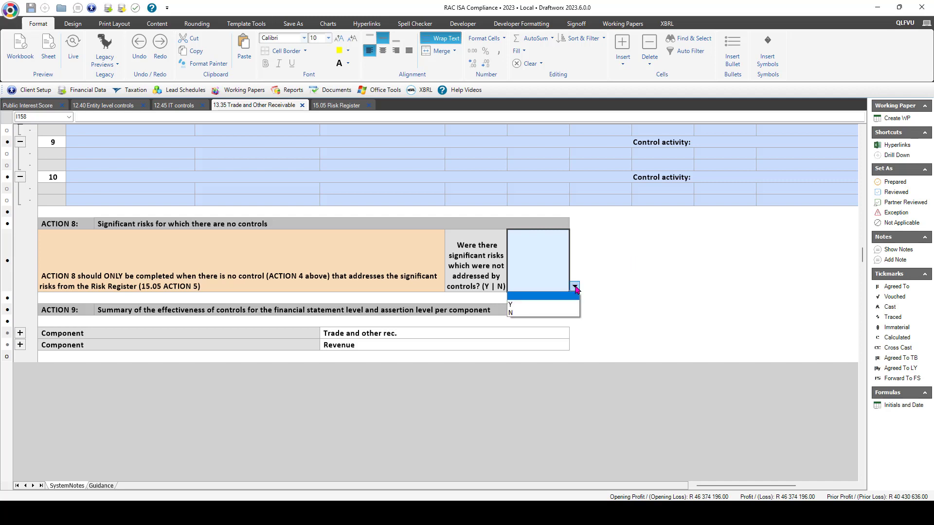
{"action": "left_click", "coordinate": [511, 305]}
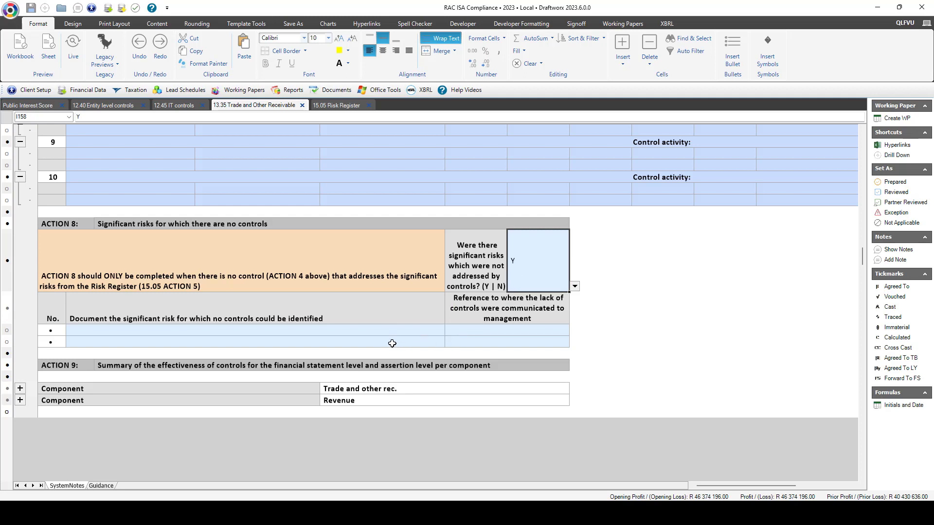
{"action": "left_click", "coordinate": [480, 332]}
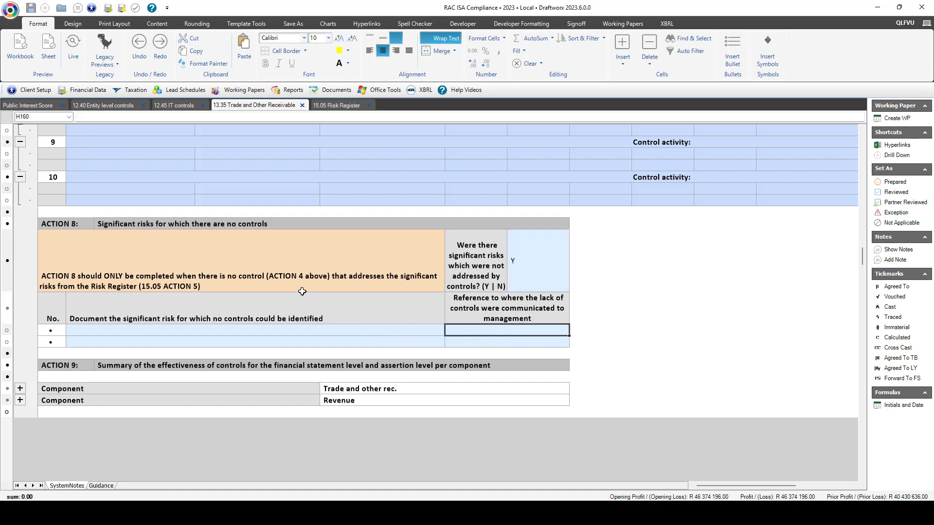
Step: Expand the Revenue component in ACTION 9 and review its entity level, IT general and Pastel application control risk assessments
{"action": "left_click", "coordinate": [47, 364]}
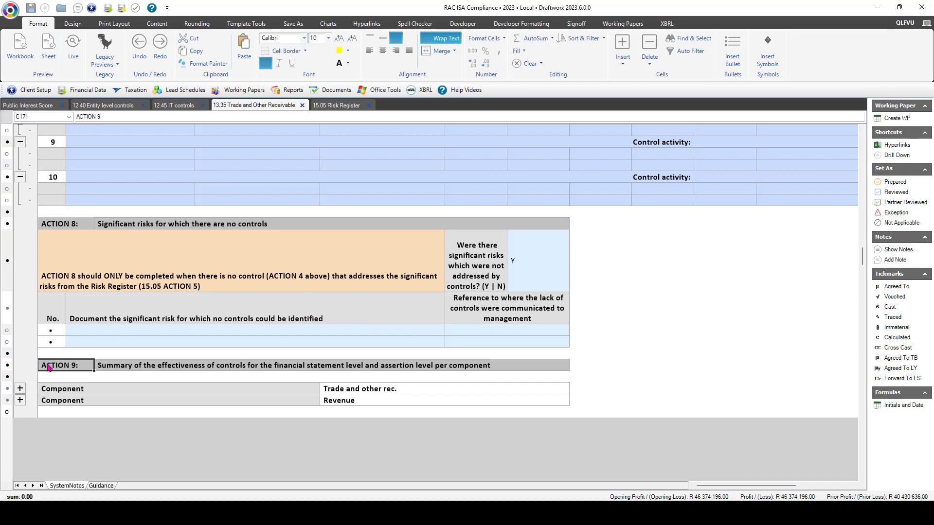
{"action": "scroll", "coordinate": [48, 364], "scroll_direction": "down", "scroll_amount": 5}
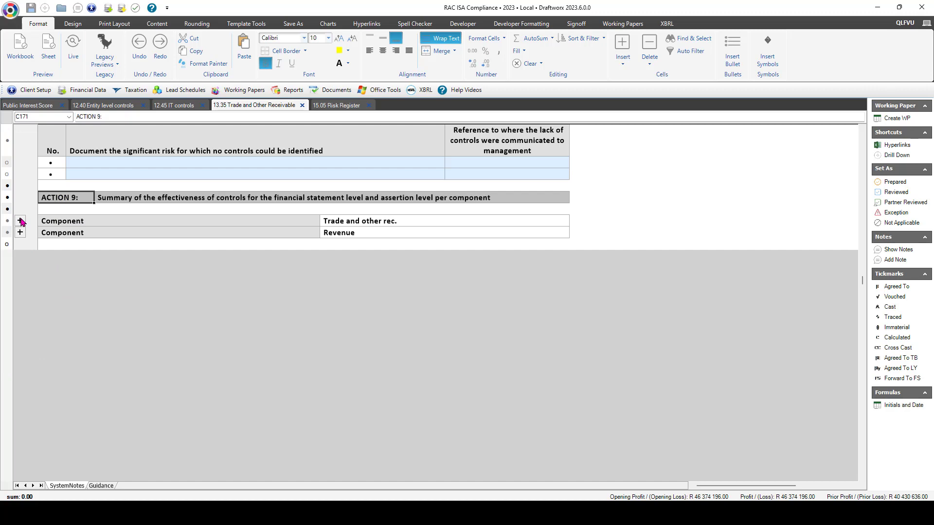
{"action": "left_click", "coordinate": [20, 233]}
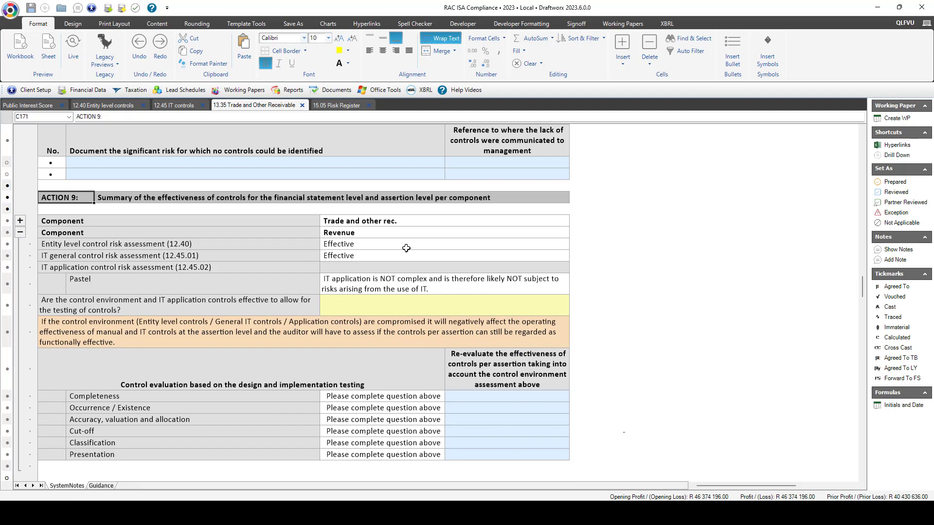
{"action": "left_click", "coordinate": [244, 257]}
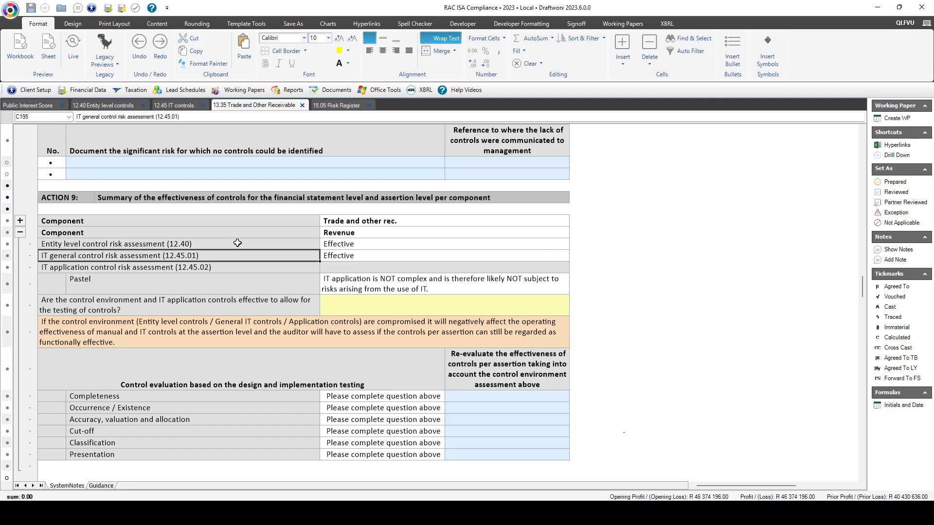
{"action": "left_click", "coordinate": [237, 244]}
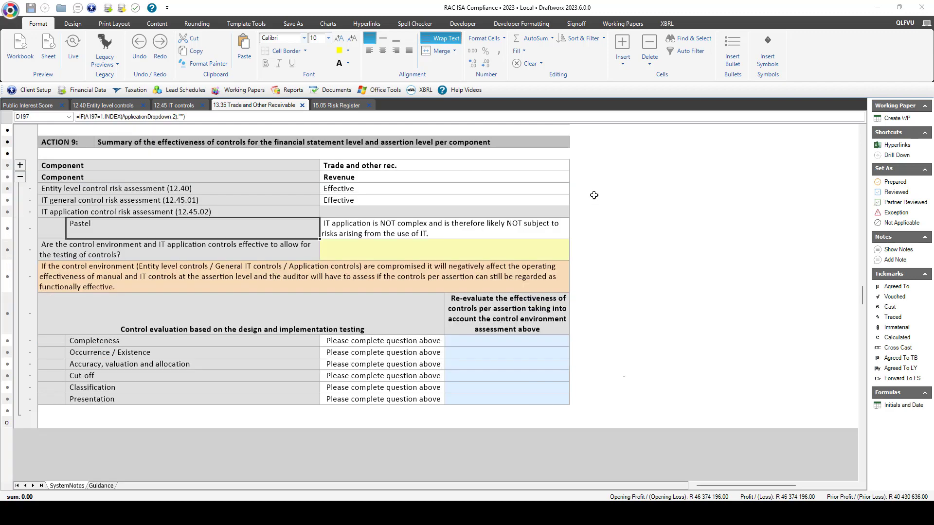
{"action": "left_click", "coordinate": [499, 230]}
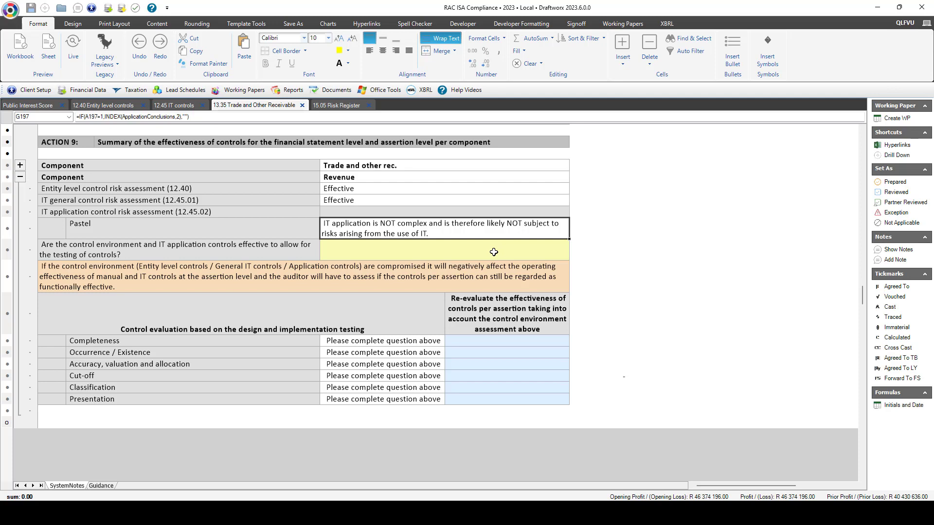
Step: Rate Revenue's control environment and IT application controls as Effective for the testing of controls
{"action": "left_click", "coordinate": [494, 252]}
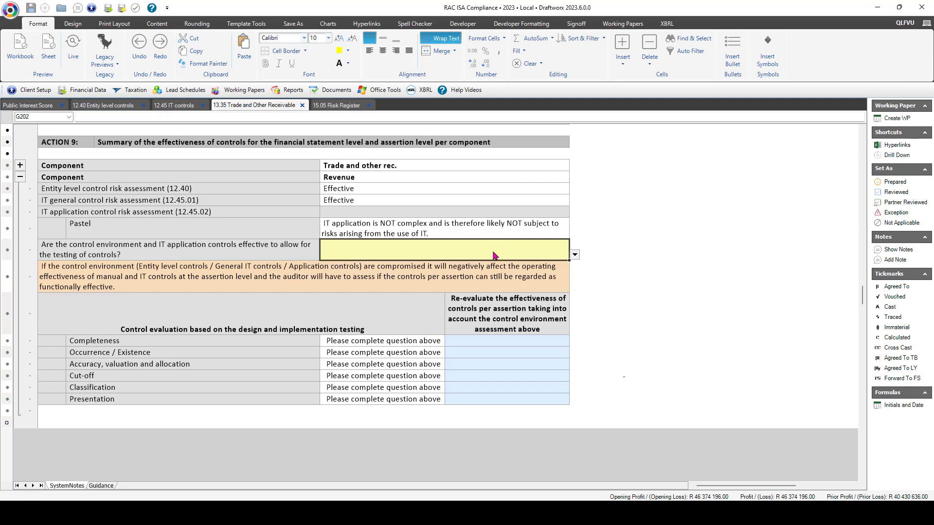
{"action": "left_click", "coordinate": [575, 256]}
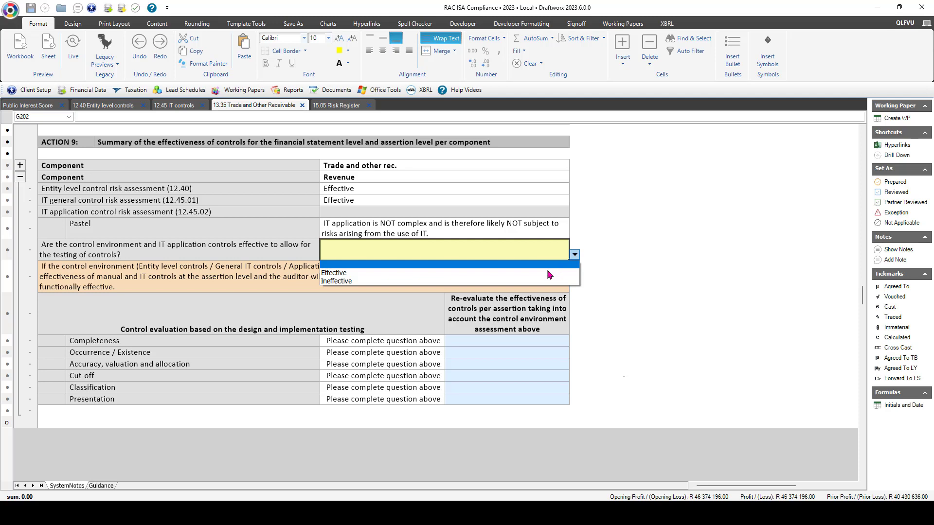
{"action": "left_click", "coordinate": [543, 273]}
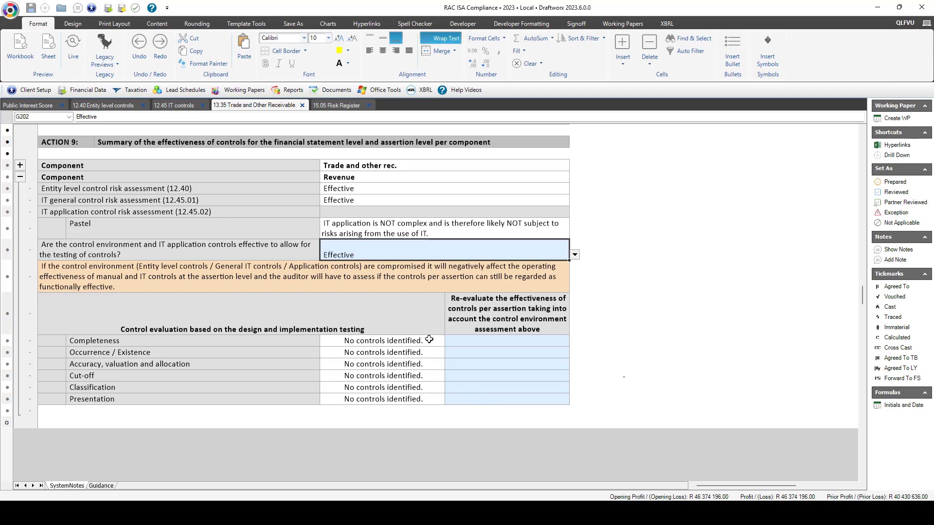
Step: Review Revenue's control evaluation per assertion and re-evaluate all six assertions, from Completeness to Presentation, as Ineffective
{"action": "left_click_drag", "start_coordinate": [428, 341], "coordinate": [422, 399]}
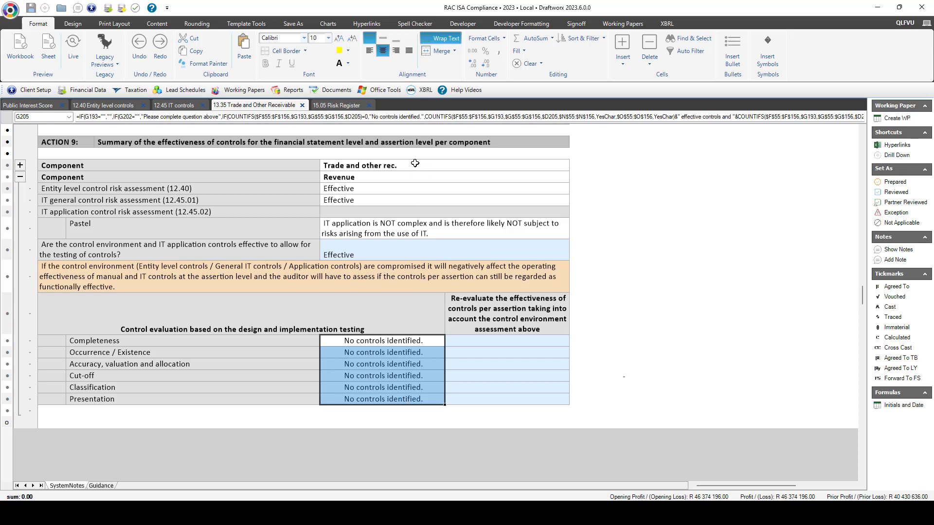
{"action": "left_click", "coordinate": [509, 341]}
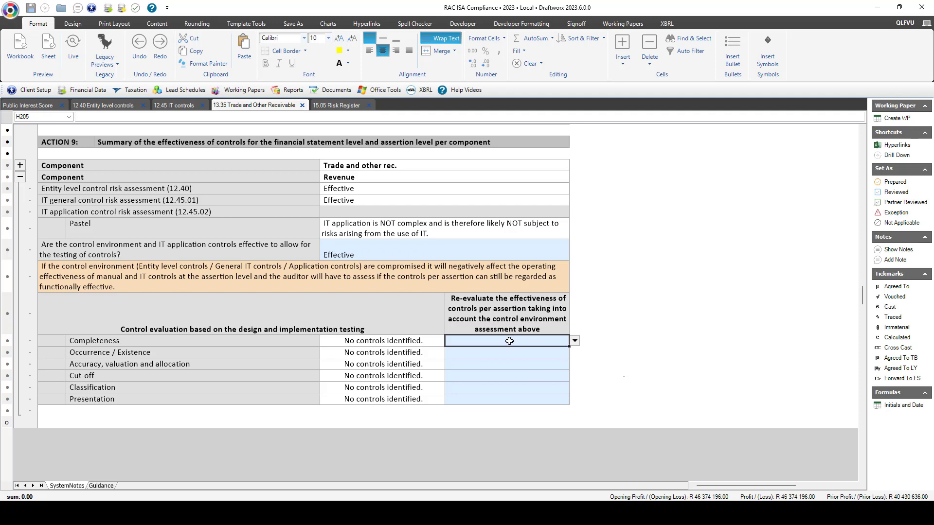
{"action": "left_click", "coordinate": [575, 343]}
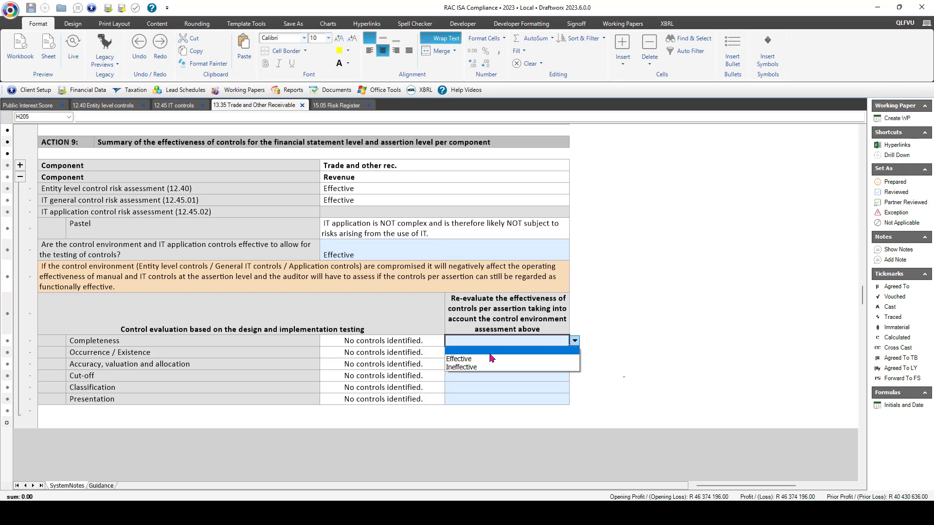
{"action": "left_click", "coordinate": [456, 369]}
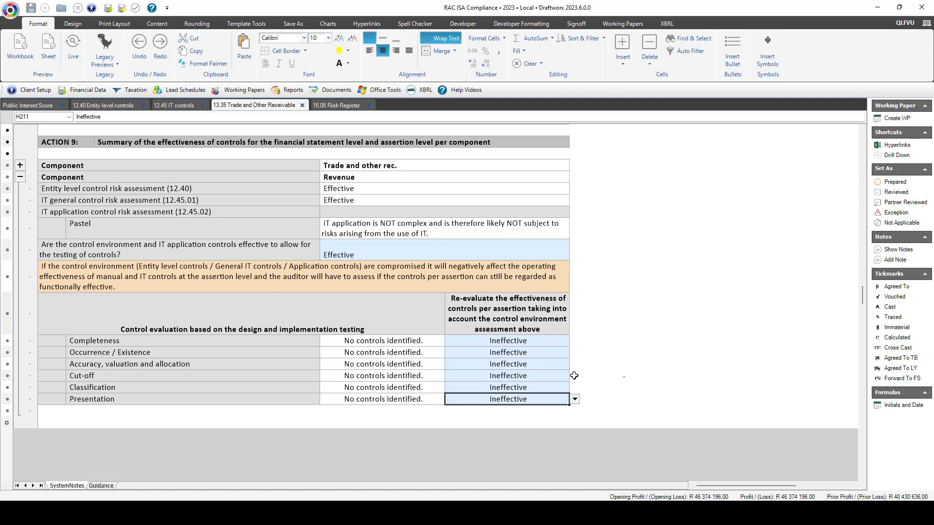
{"action": "left_click_drag", "start_coordinate": [545, 341], "coordinate": [545, 399]}
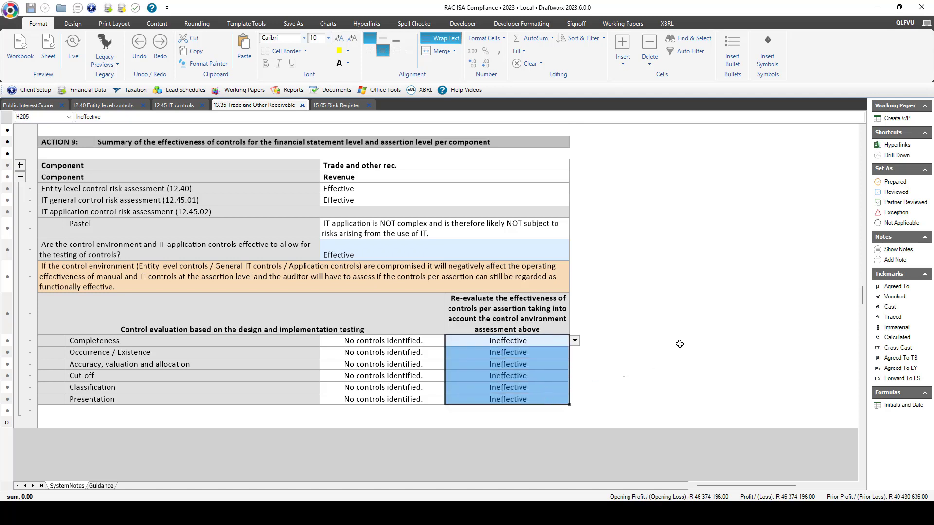